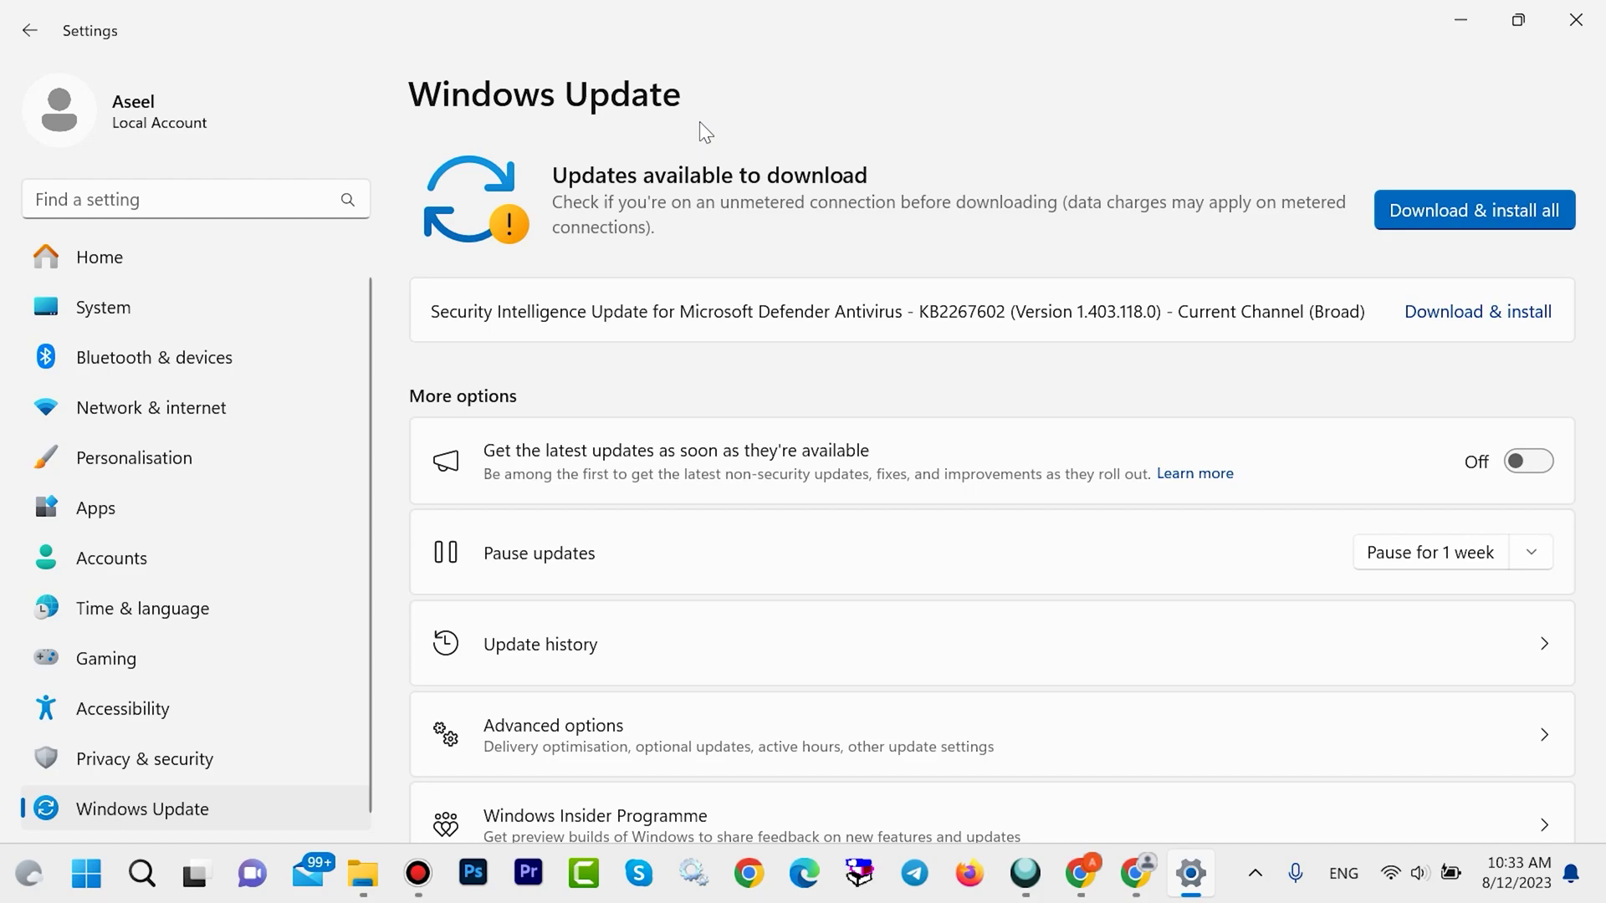
Step: Close the Windows Update window and reopen Settings at Personalisation > Taskbar from the taskbar menu
left_click(1576, 19)
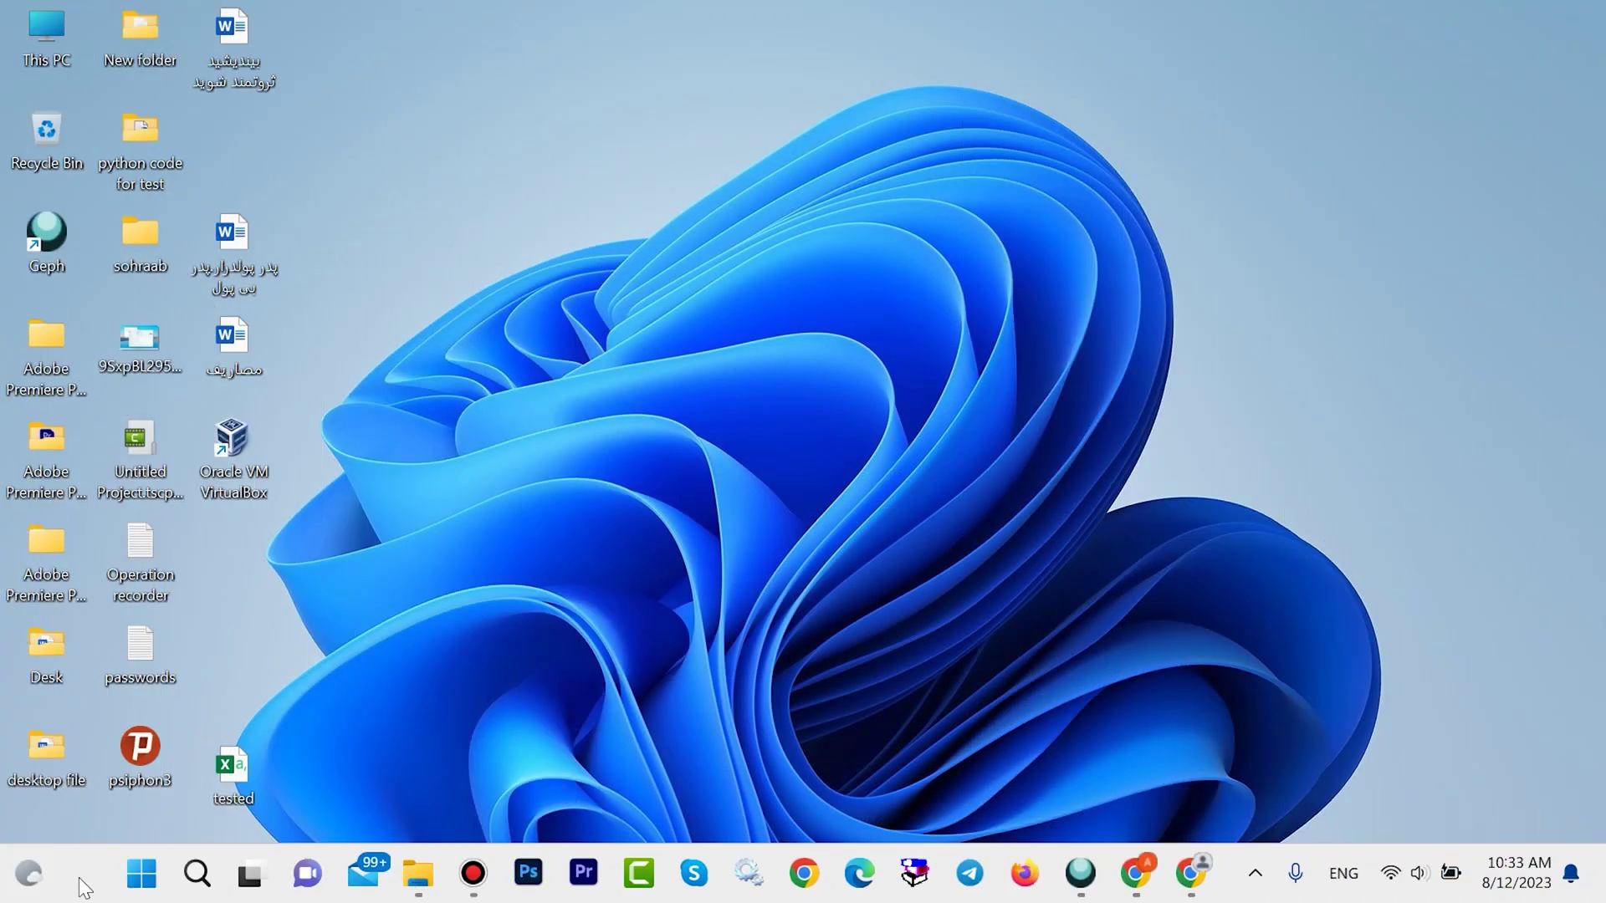
right_click(78, 877)
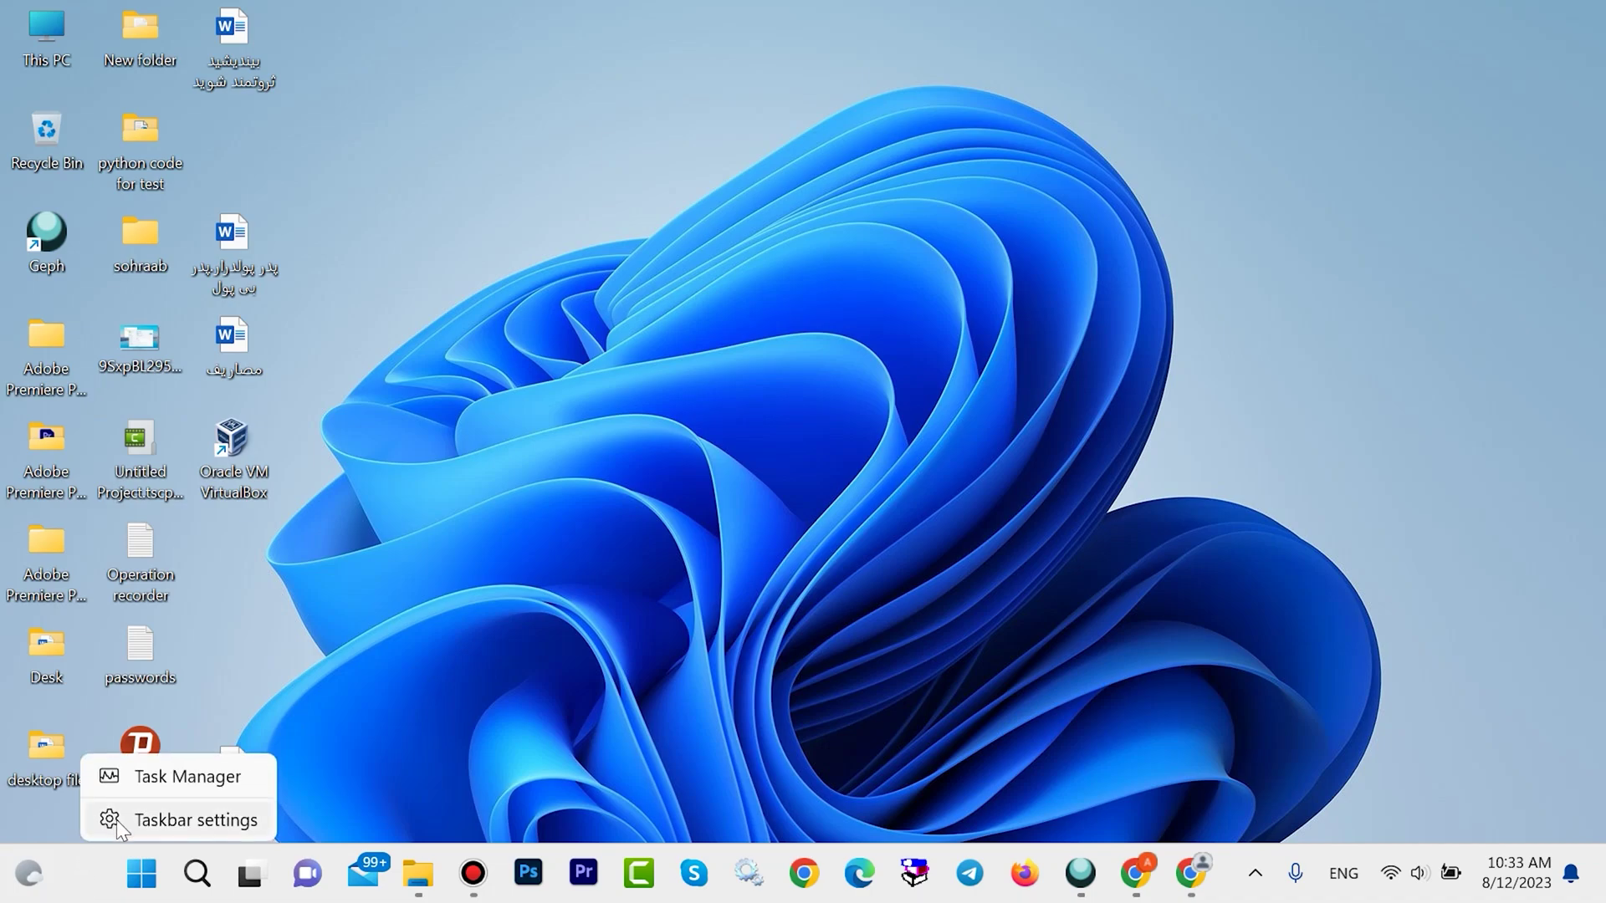
left_click(172, 821)
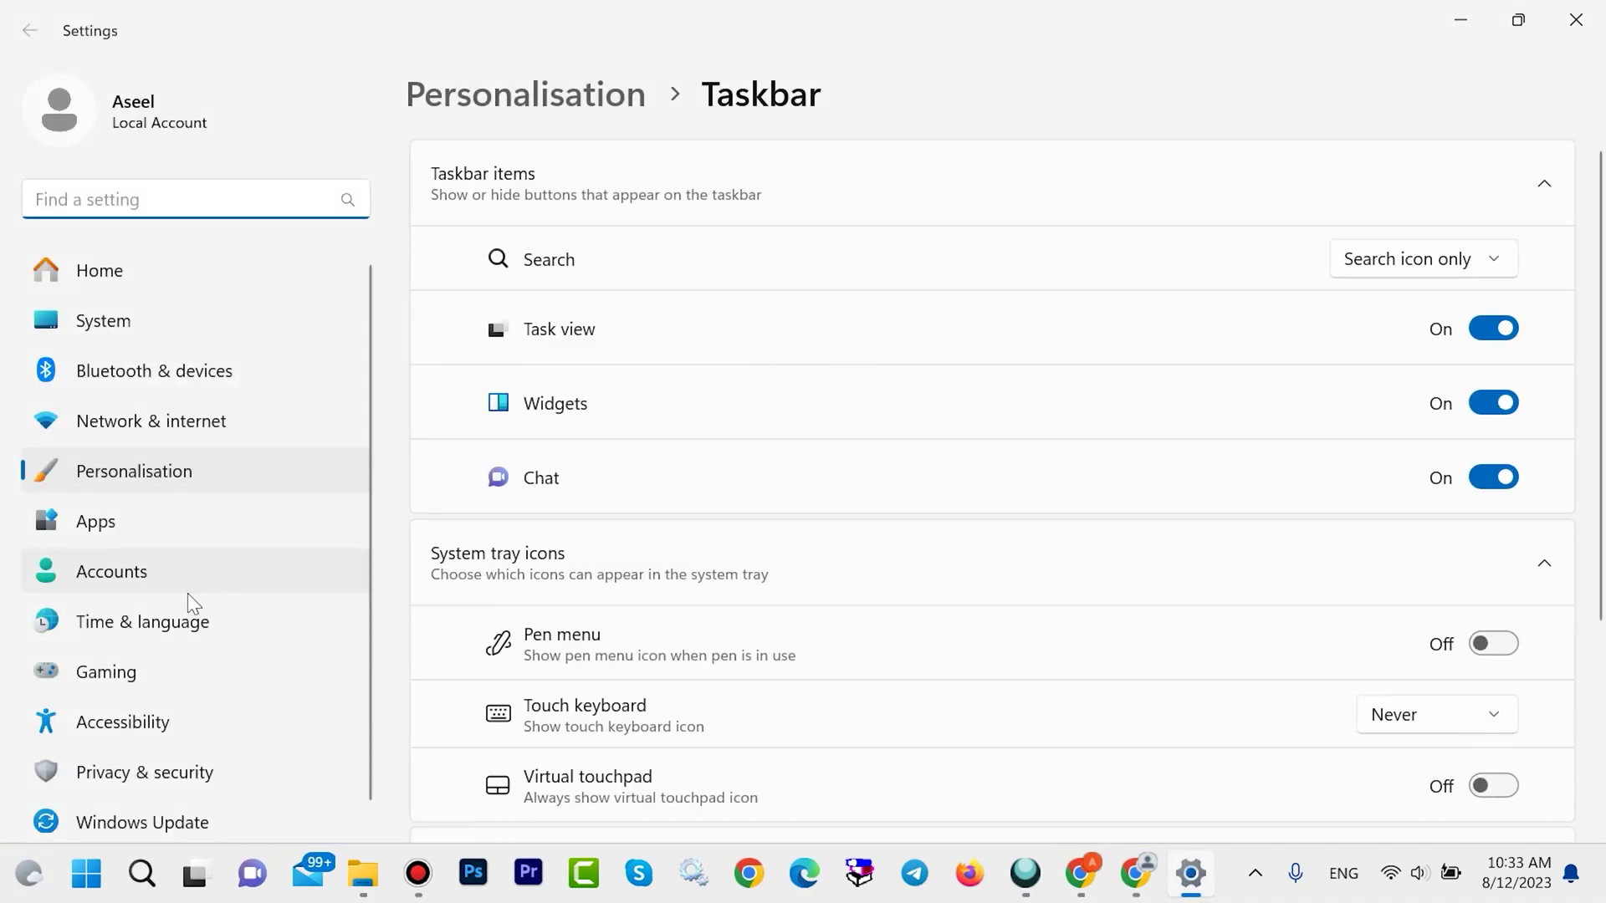
scroll(175, 602, "down", 1)
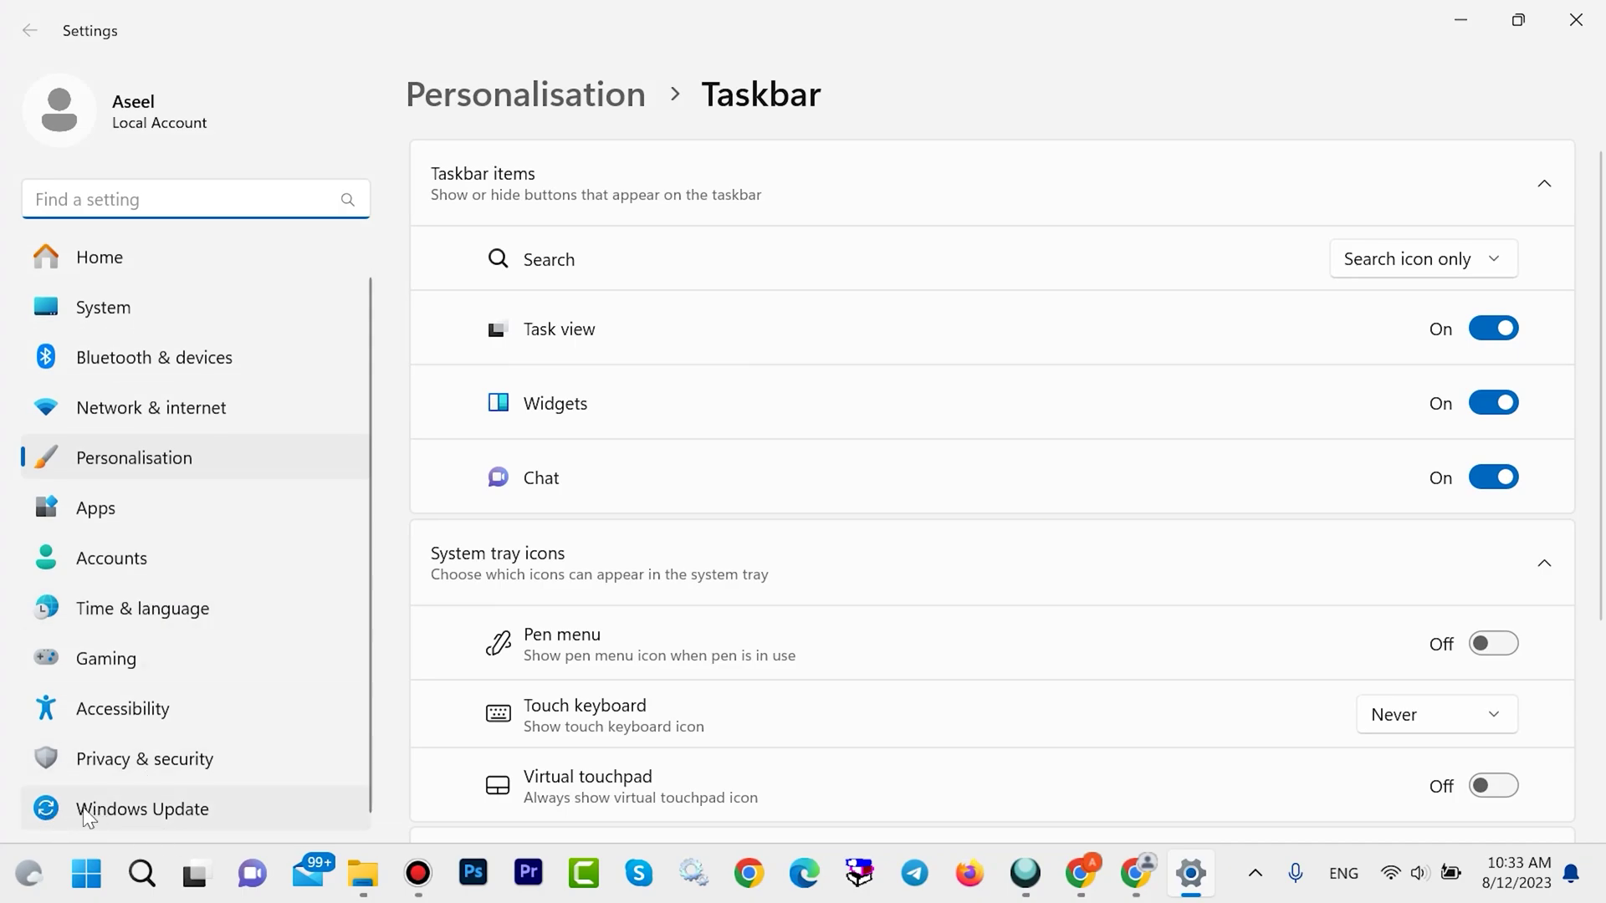
Step: Pause Windows updates for 1 week from the Windows Update page
left_click(130, 813)
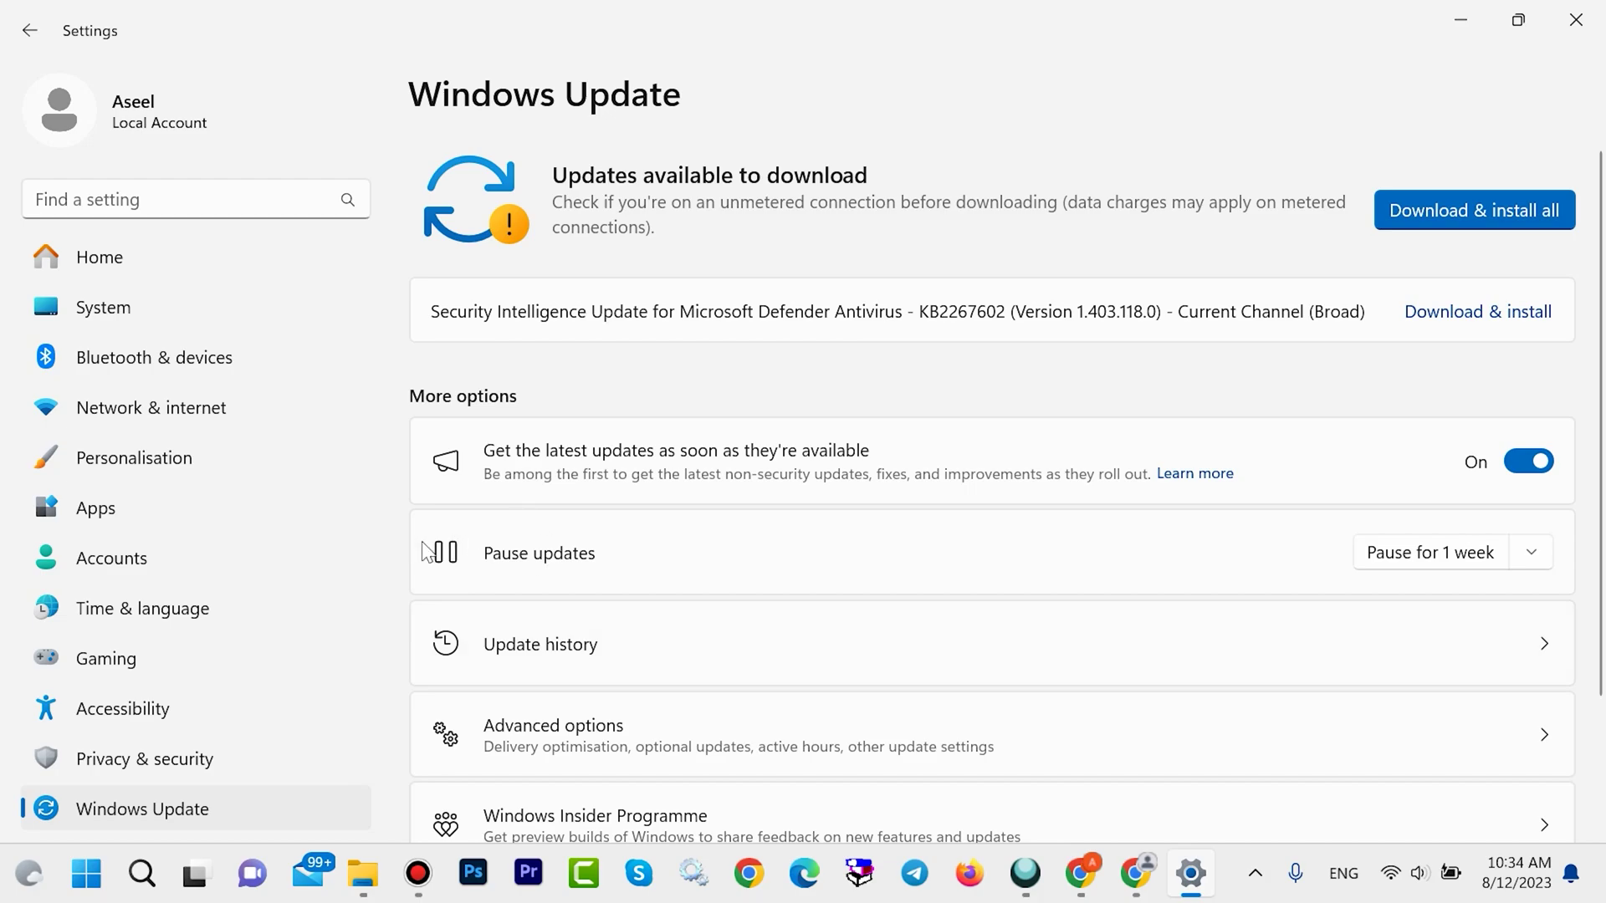
left_click(1531, 553)
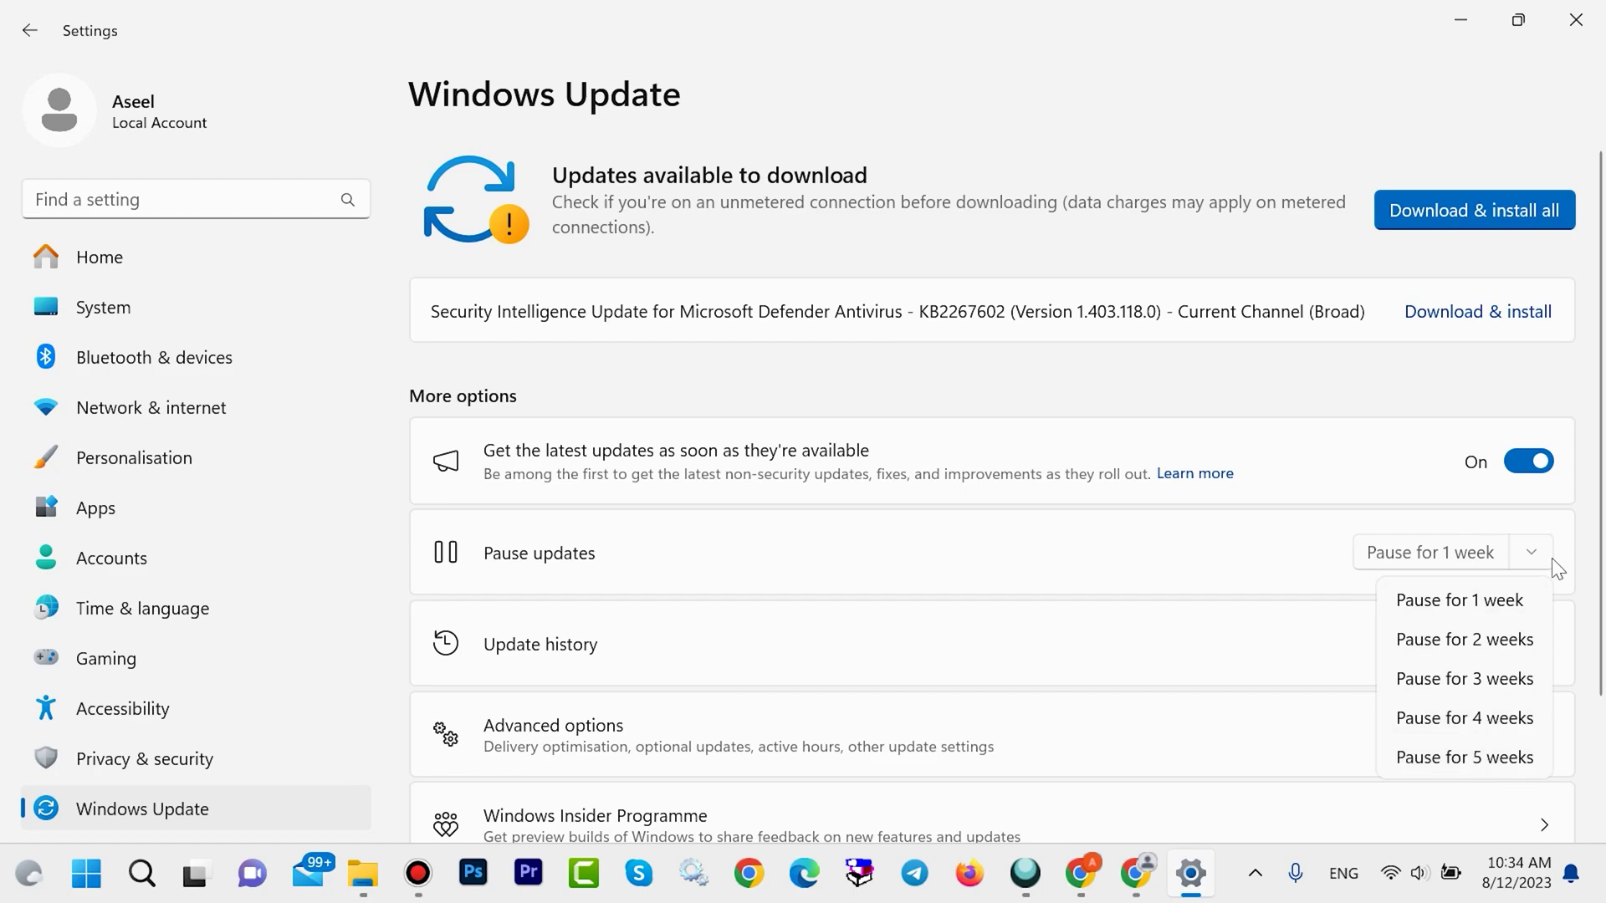
left_click(1511, 602)
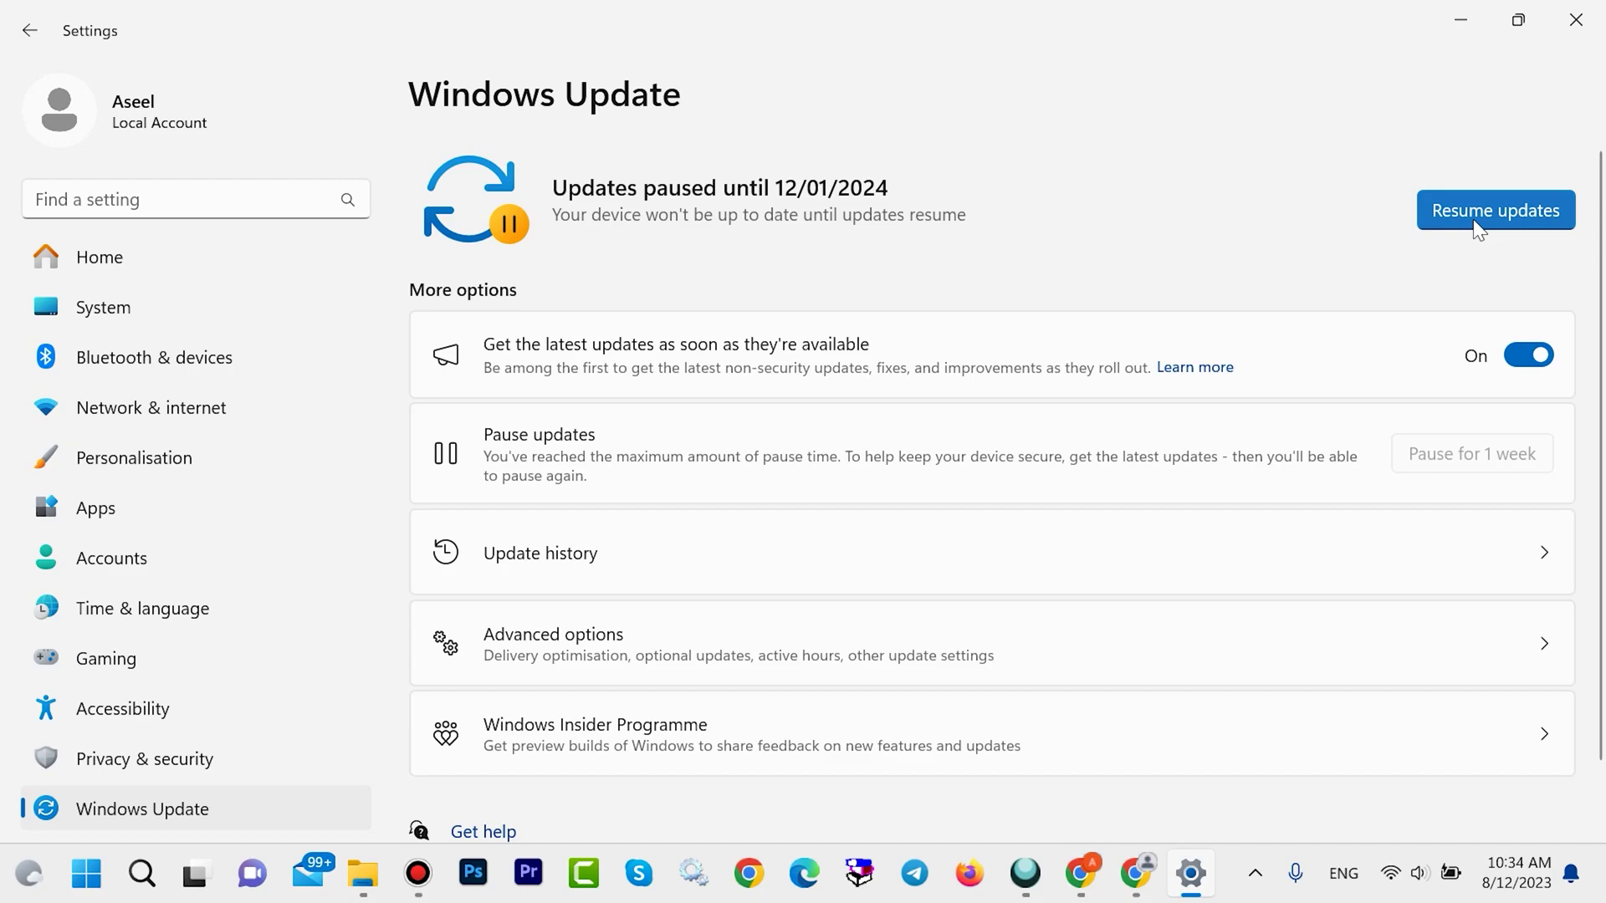
Step: Resume updates, then download and install the Microsoft Defender security intelligence update
left_click(1476, 227)
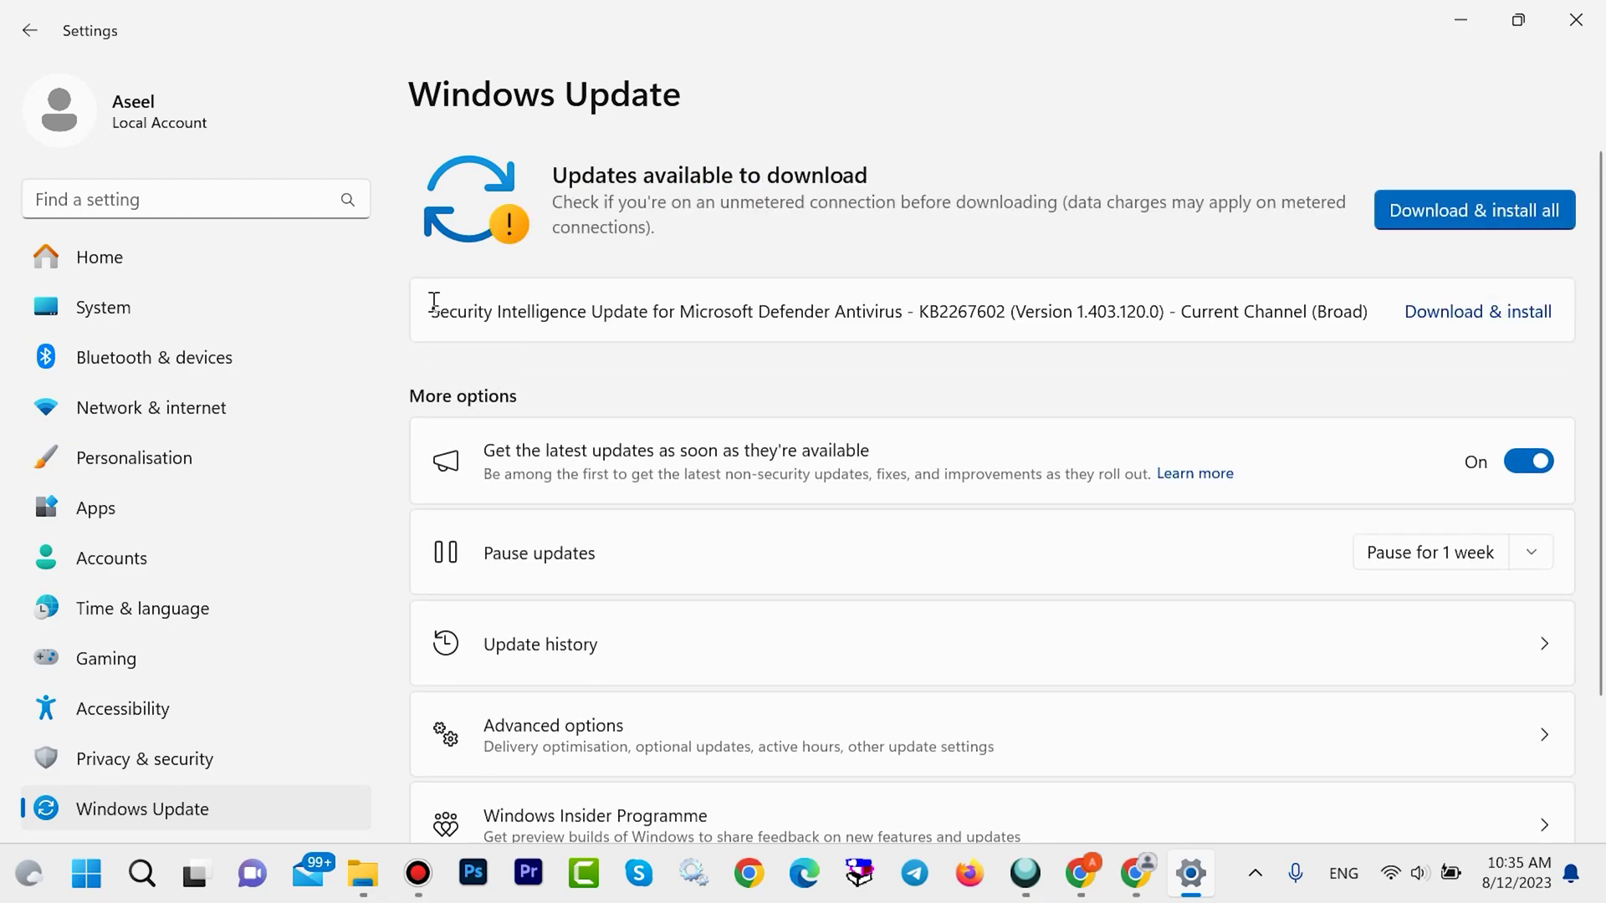
left_click_drag(433, 303, 615, 309)
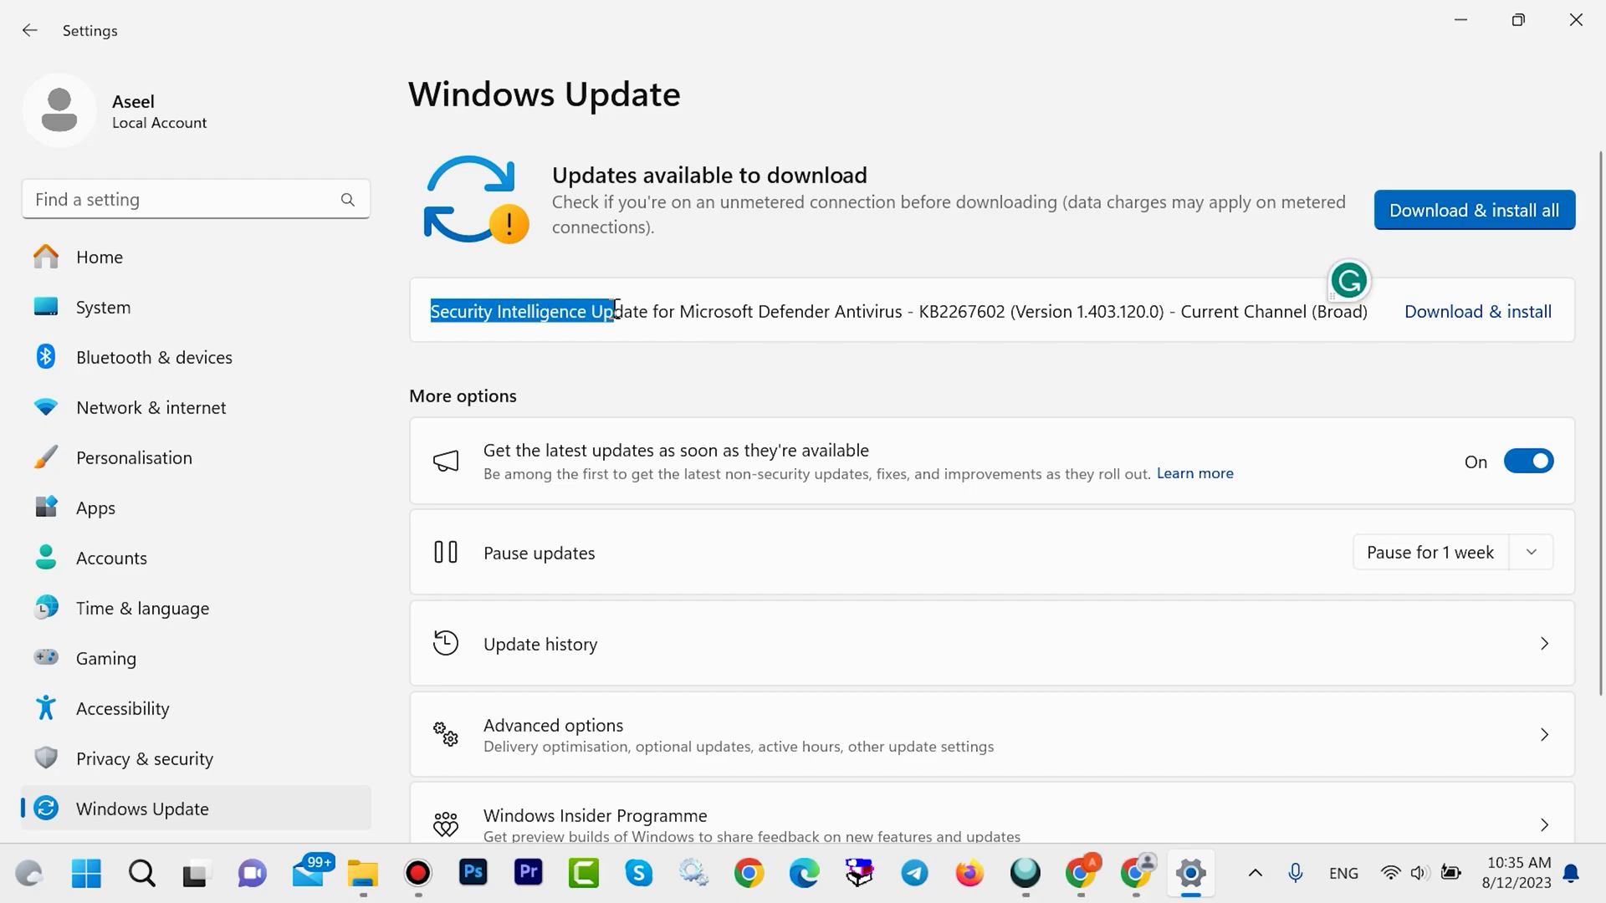
left_click(1445, 221)
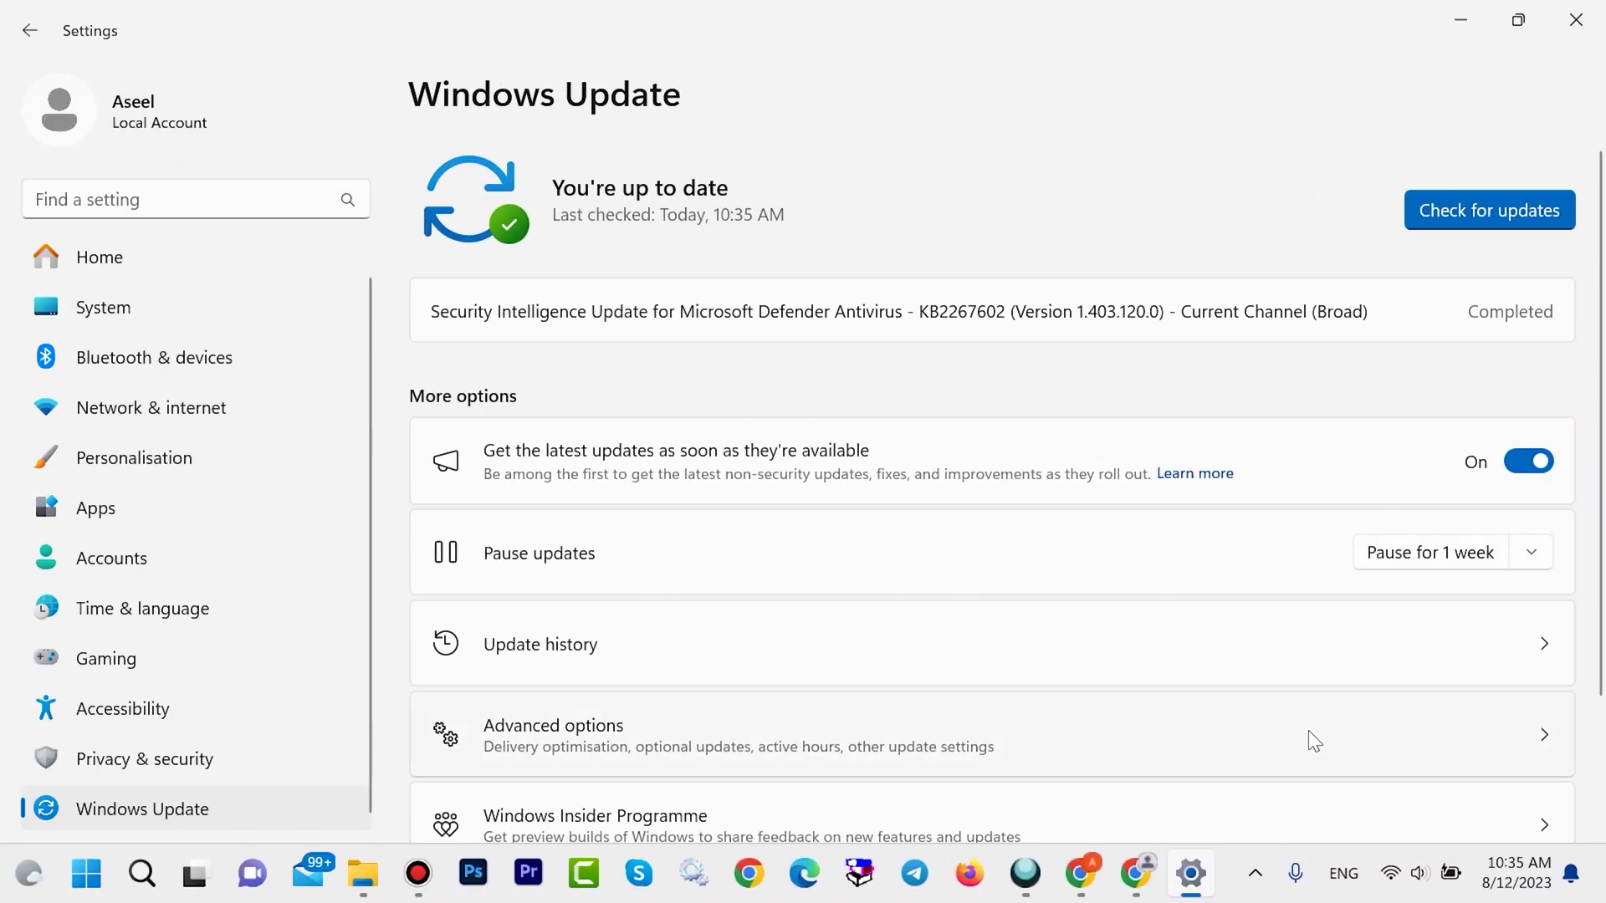
Step: Search 'windows 11 assistant' in a new Chrome tab and download the Installation Assistant from Microsoft's page
left_click(1131, 889)
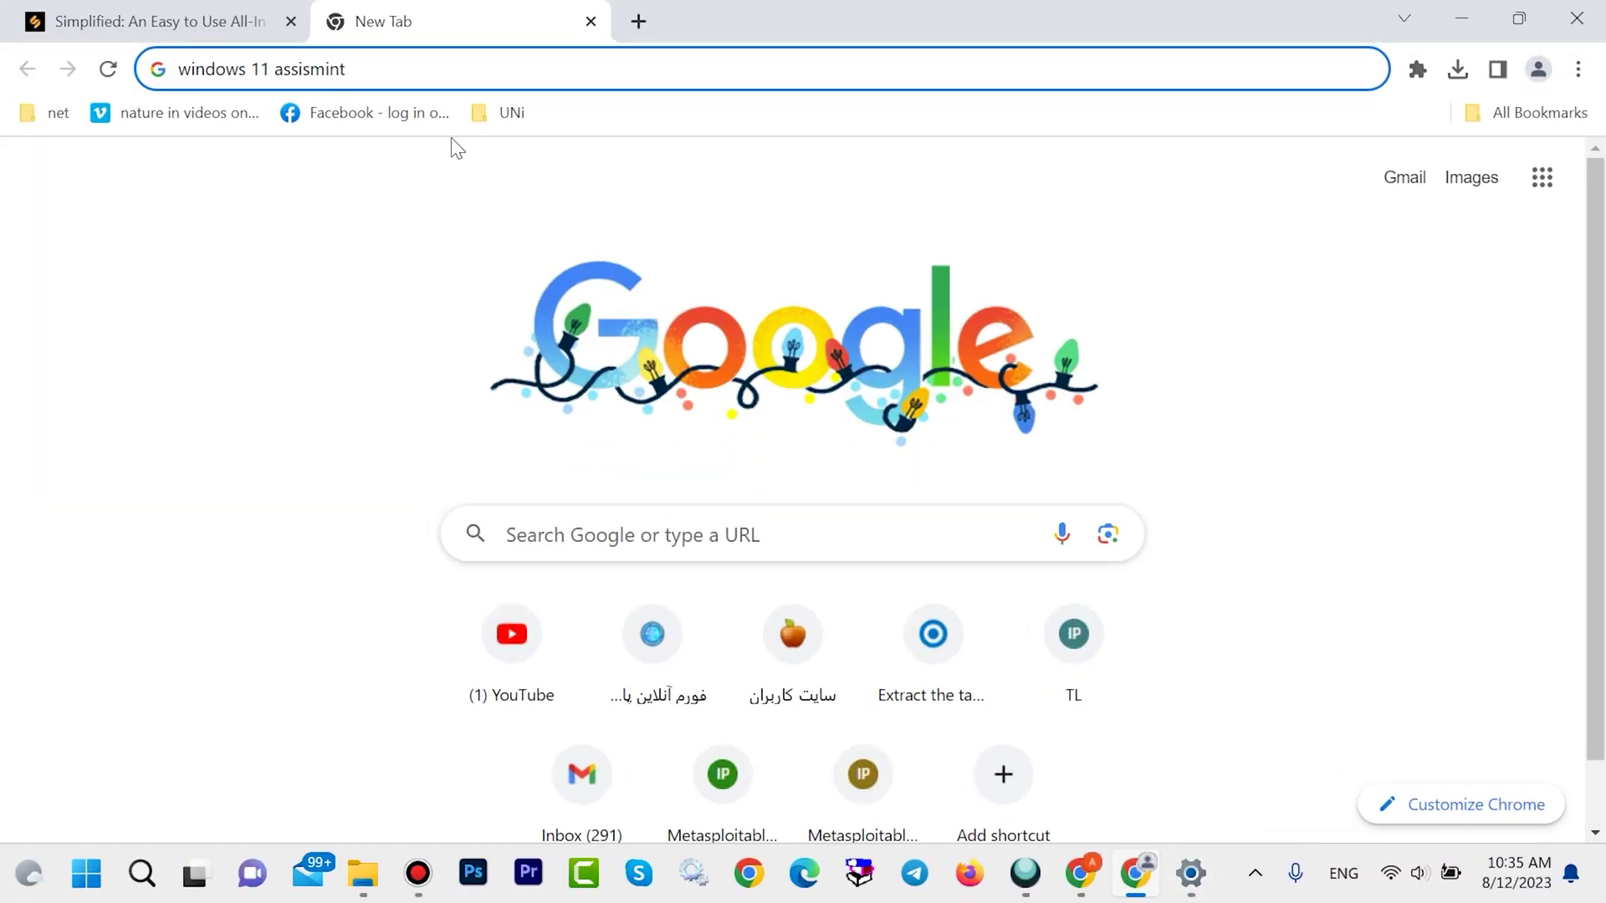
left_click_drag(385, 76, 189, 84)
key("ctrl+t")
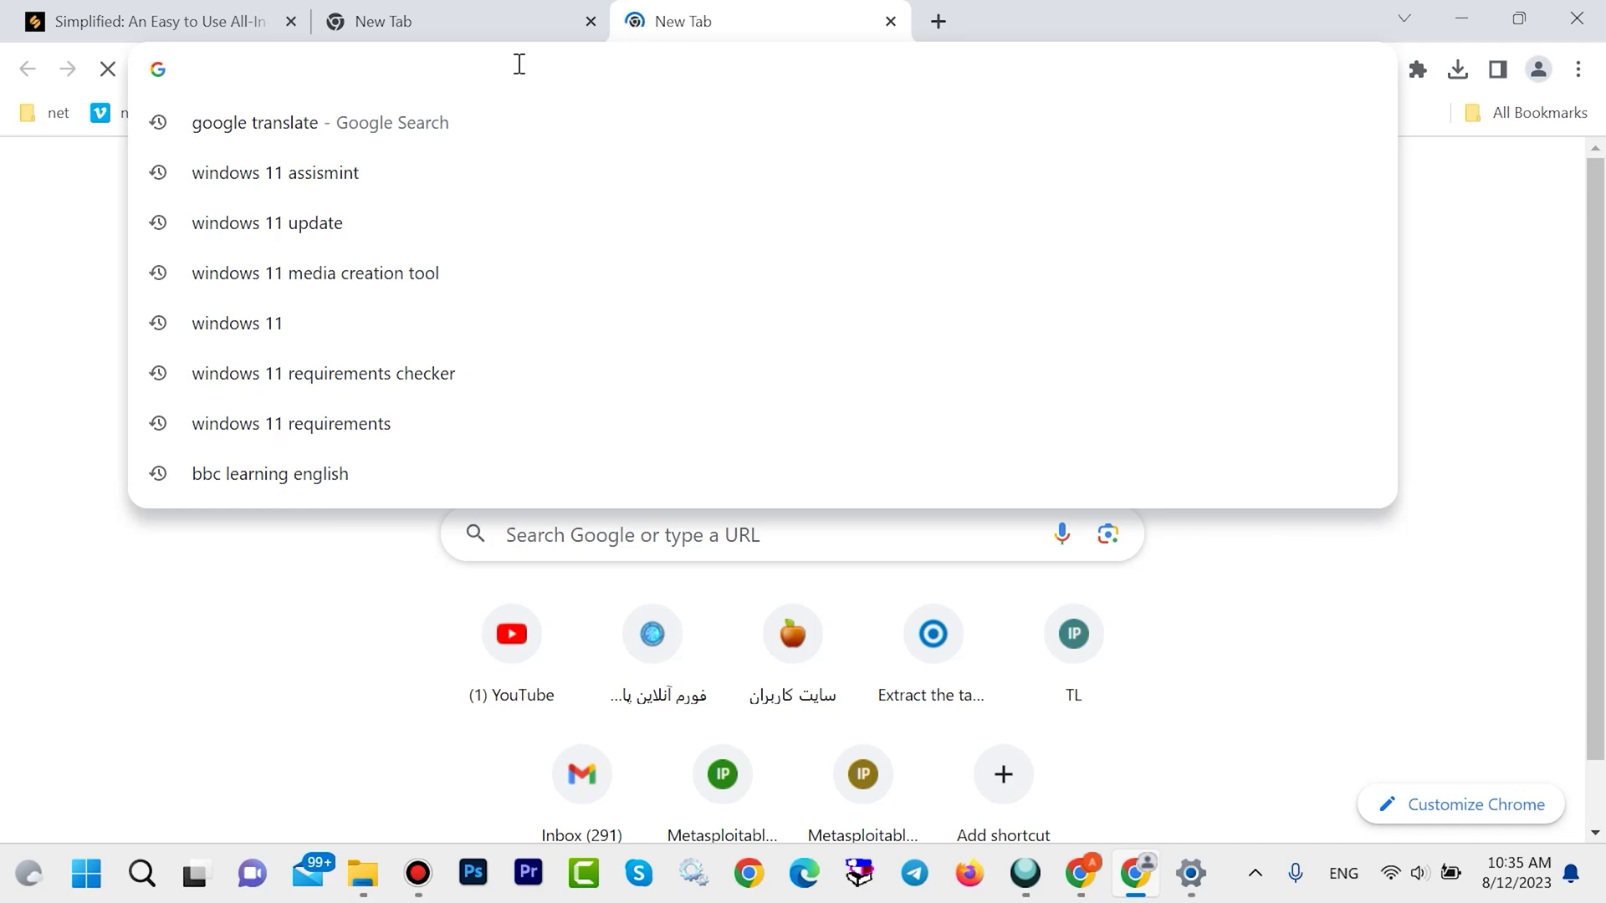
type("windows 11 assismint")
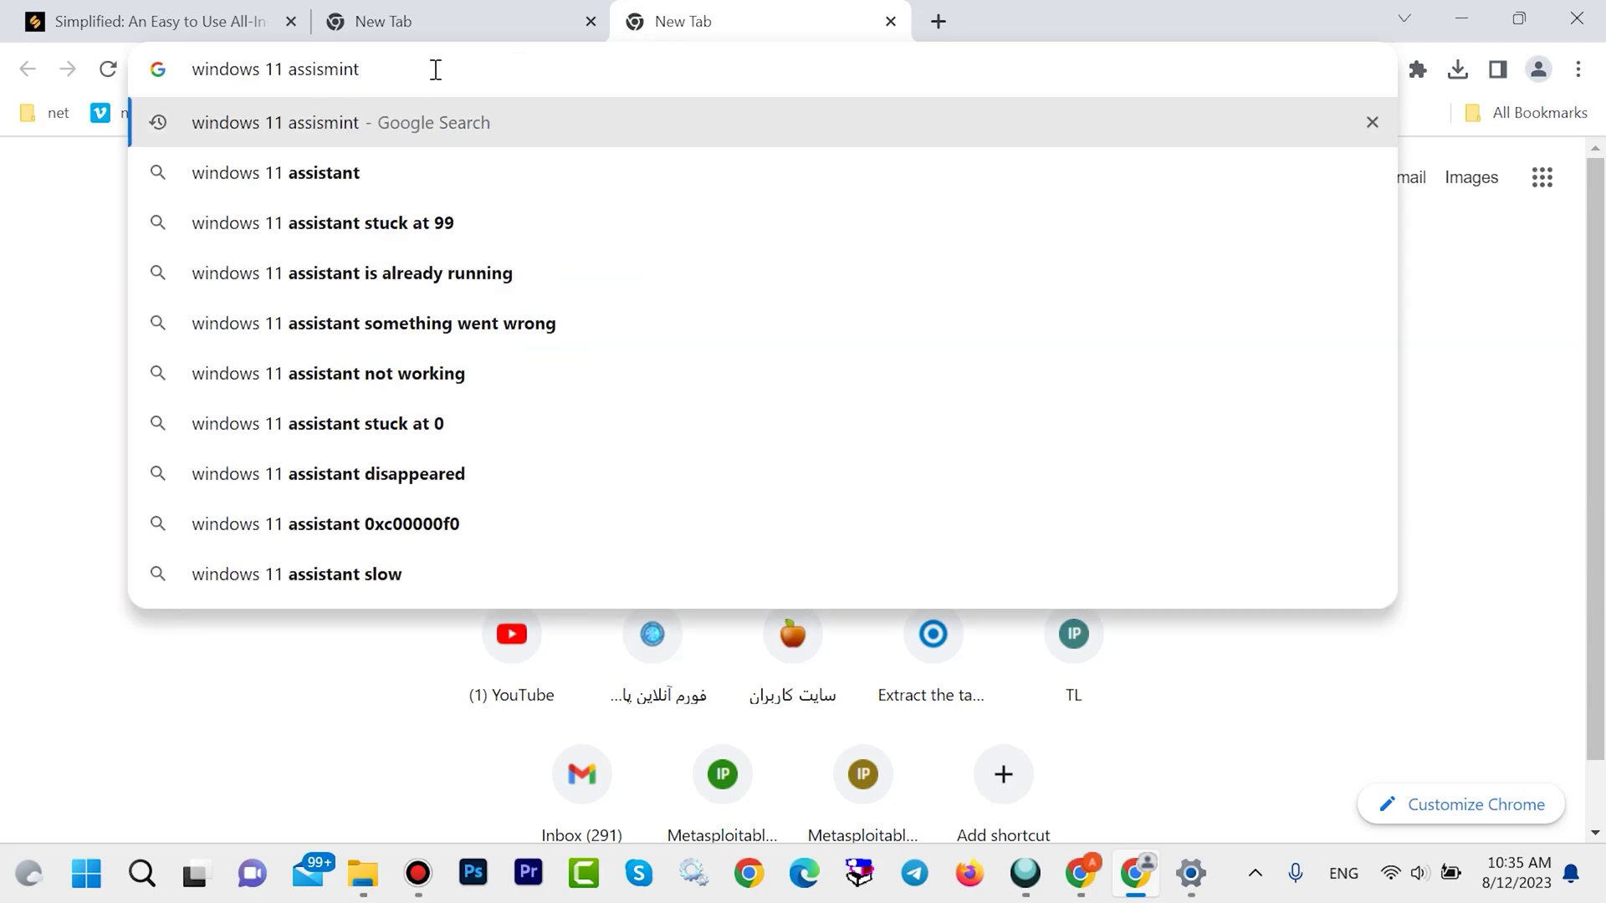
key("Return")
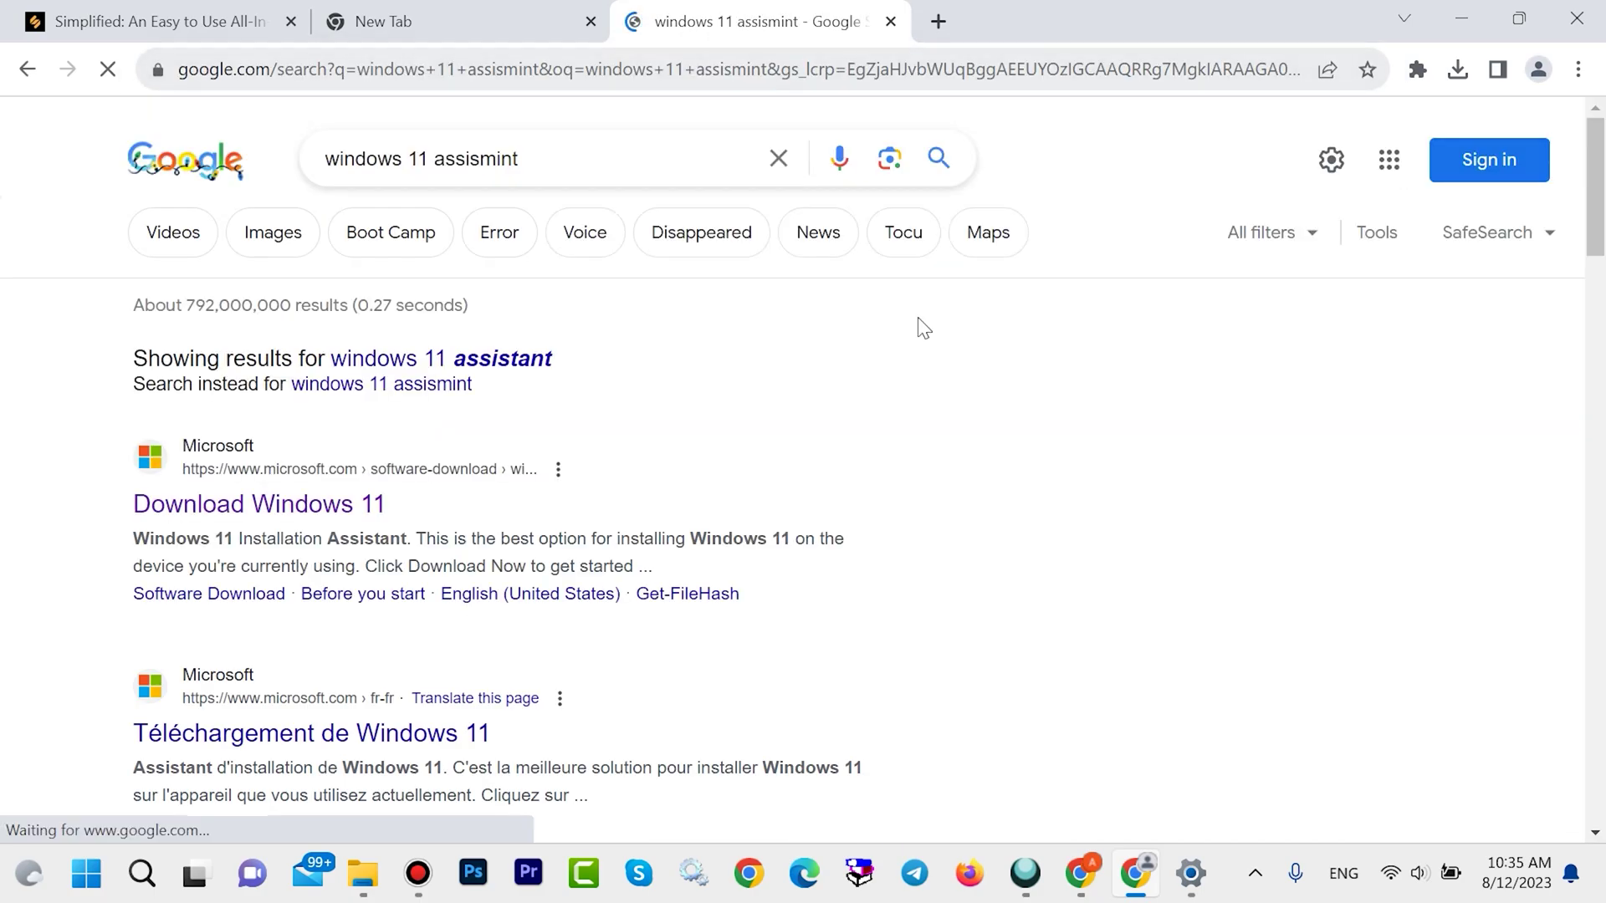
left_click(202, 510)
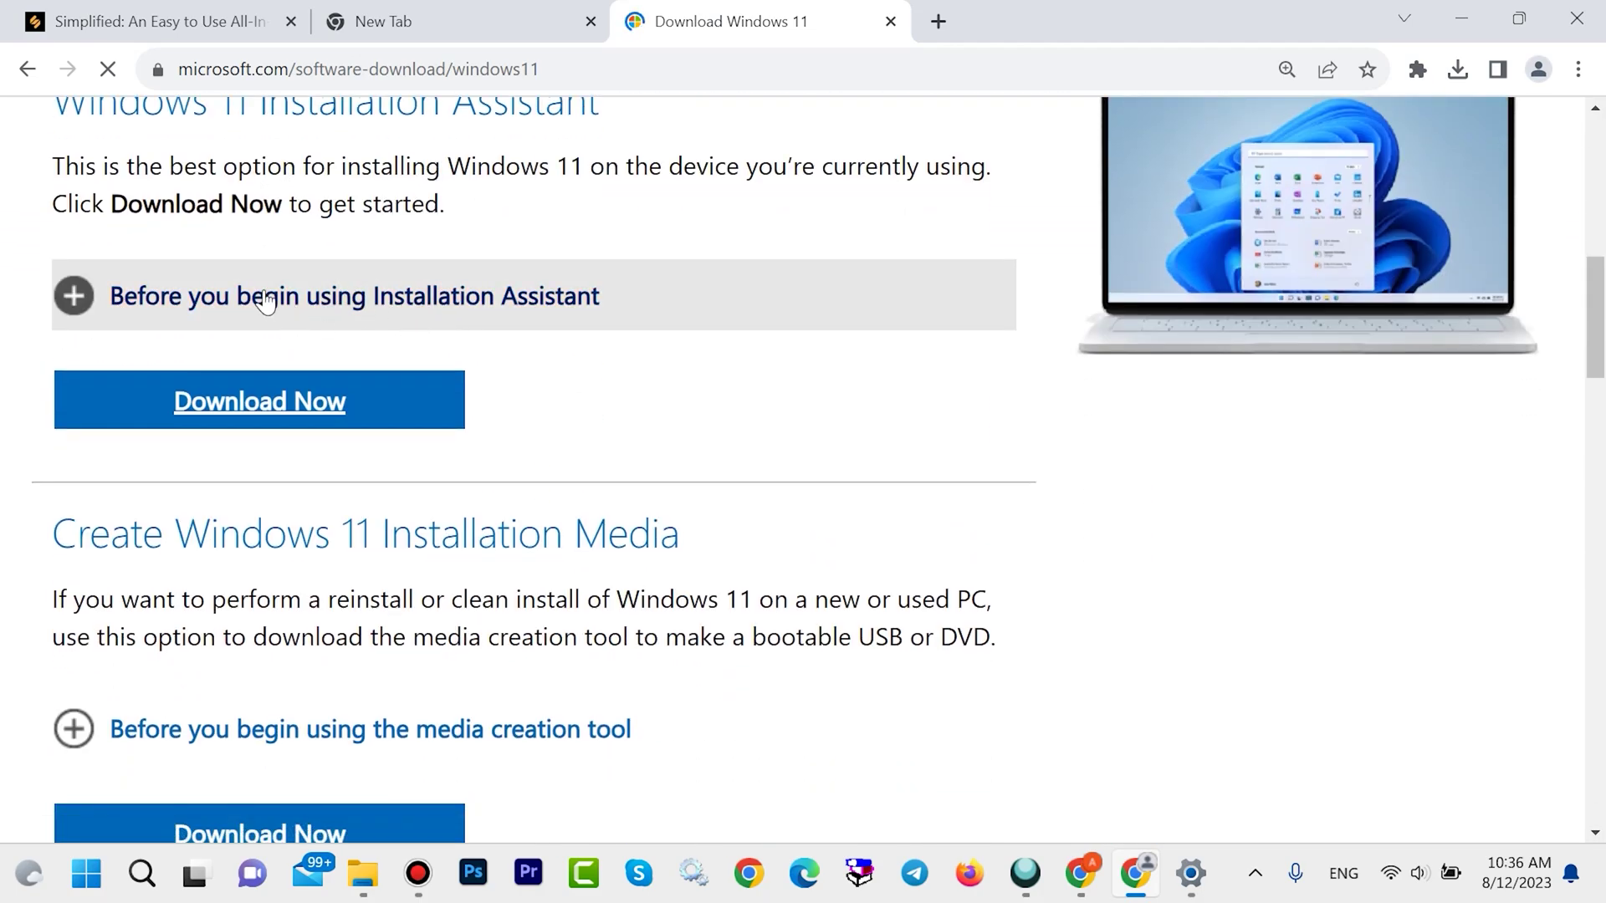
left_click(245, 404)
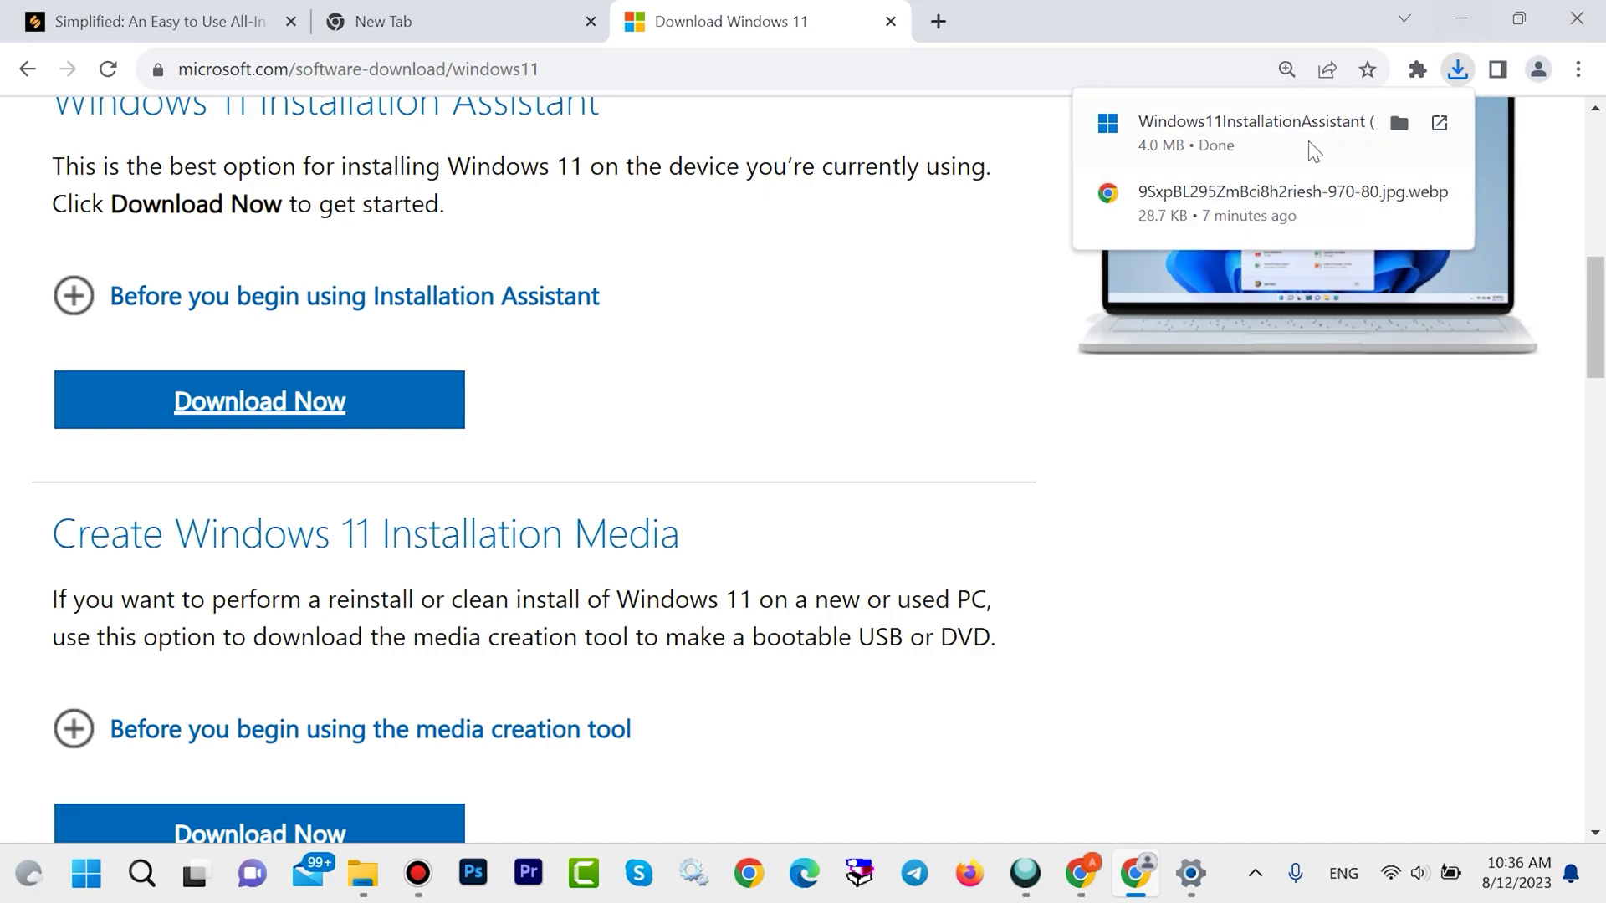
Step: Minimise Chrome and Settings, then open the Downloads folder through This PC
left_click(1458, 5)
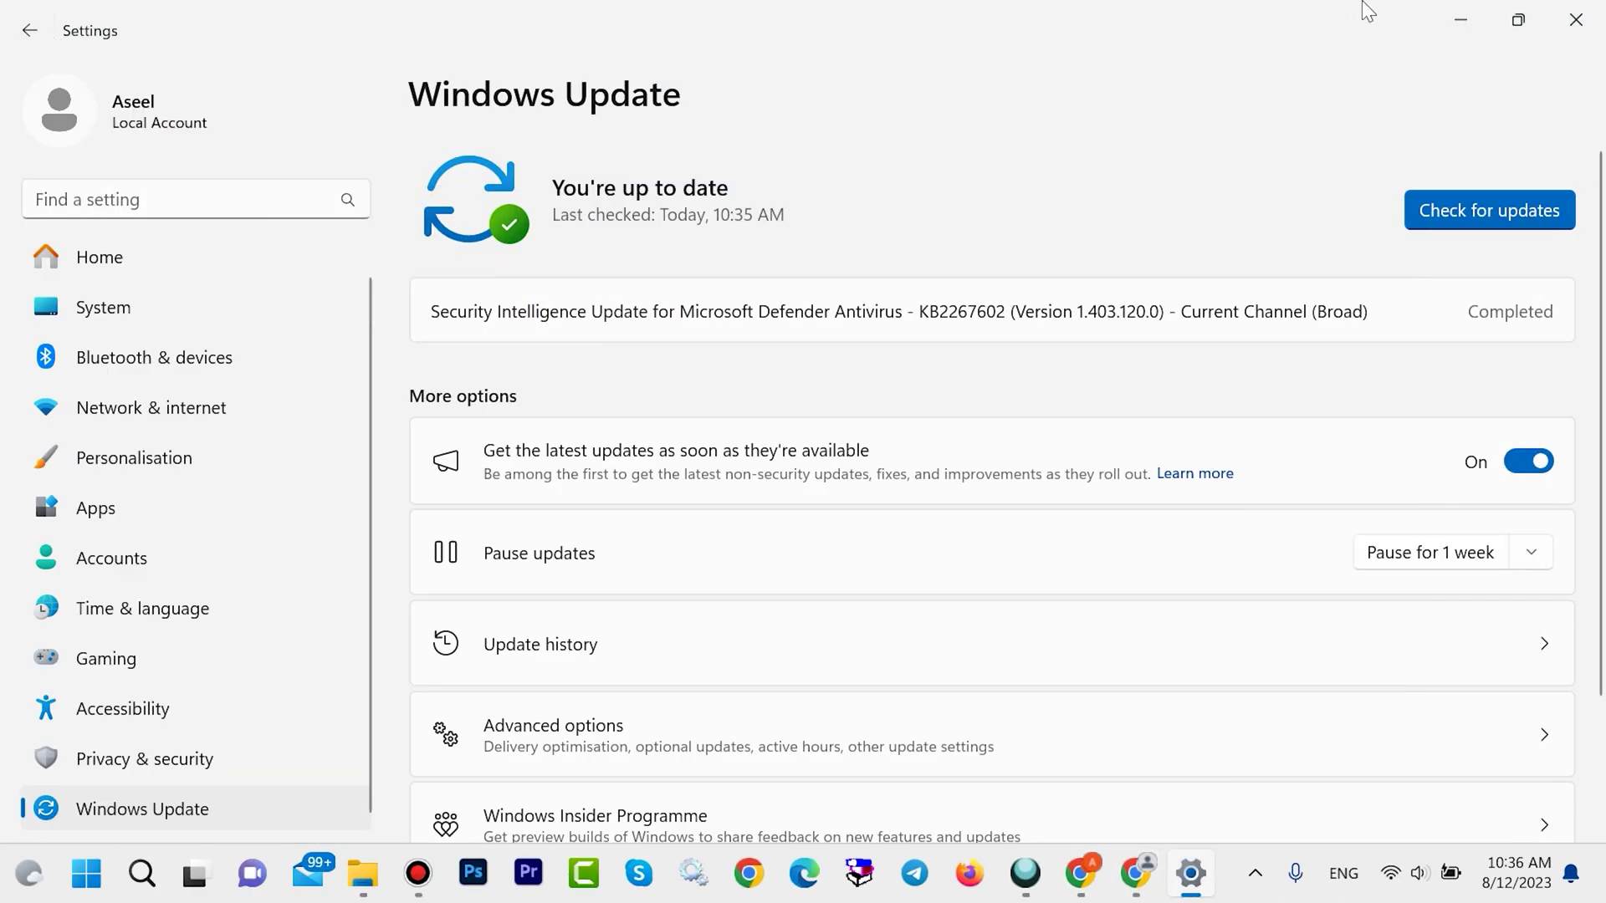
left_click(1460, 18)
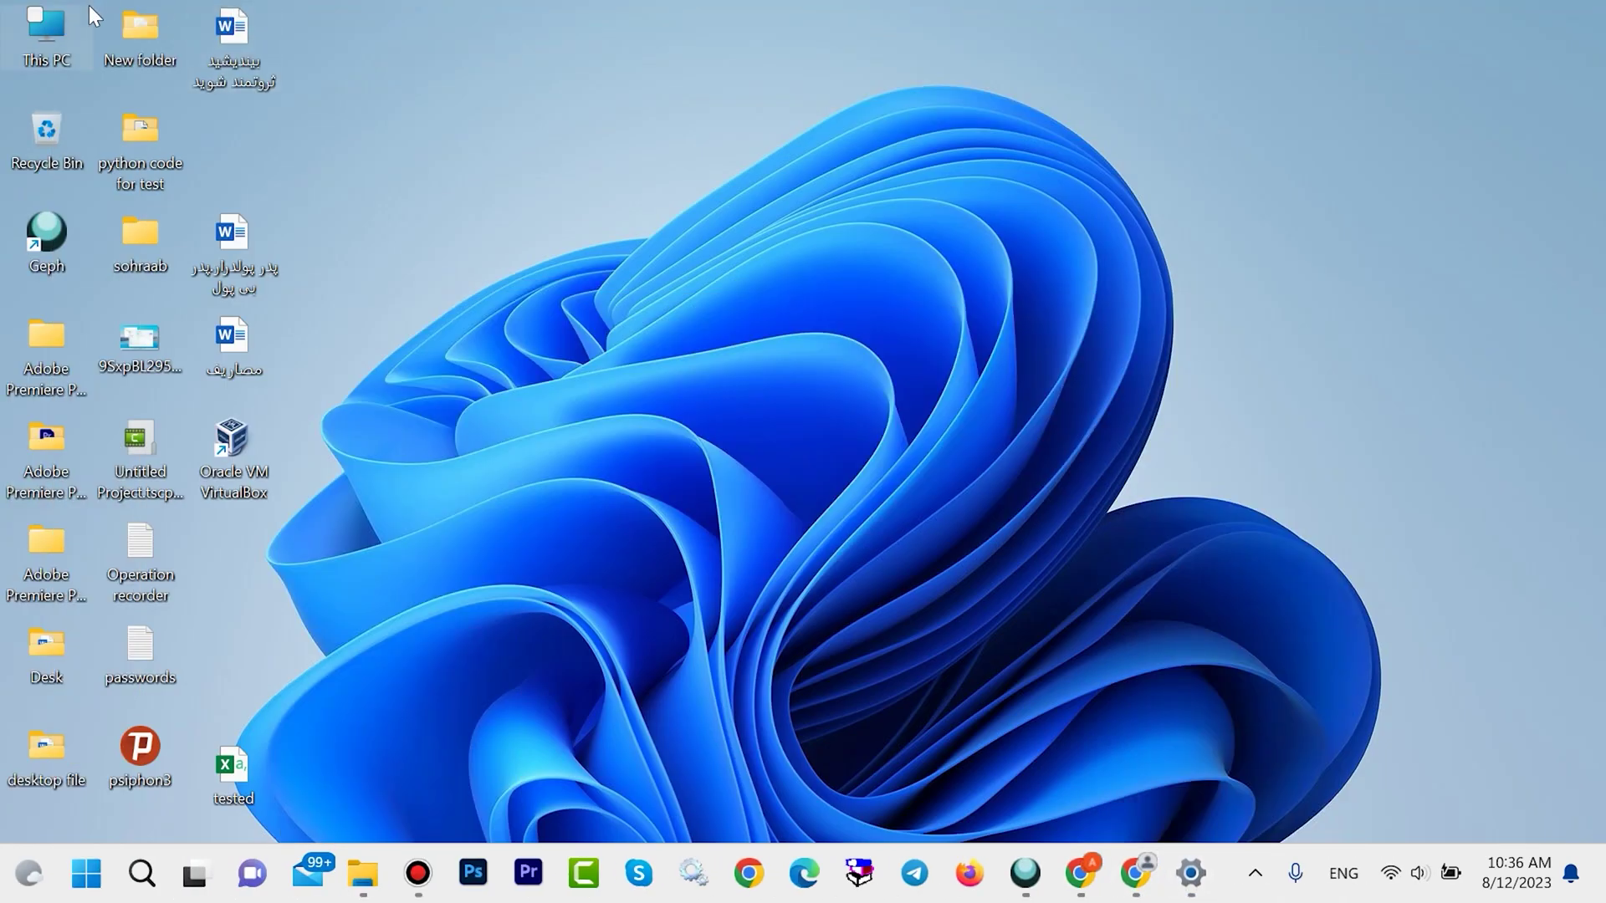
double_click(58, 18)
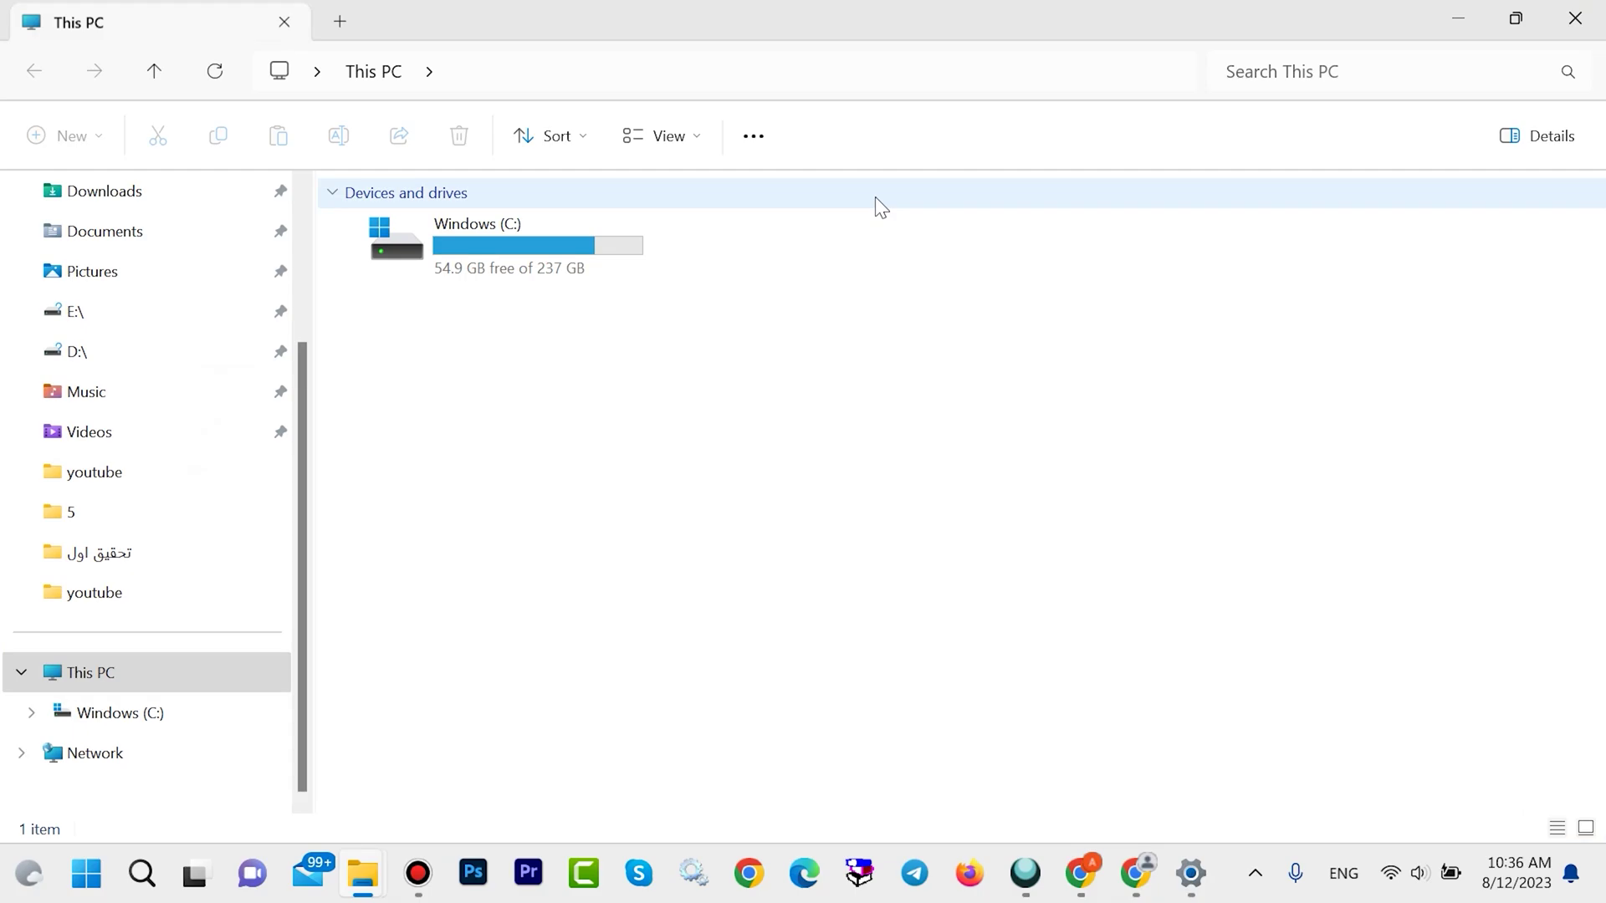
left_click(101, 199)
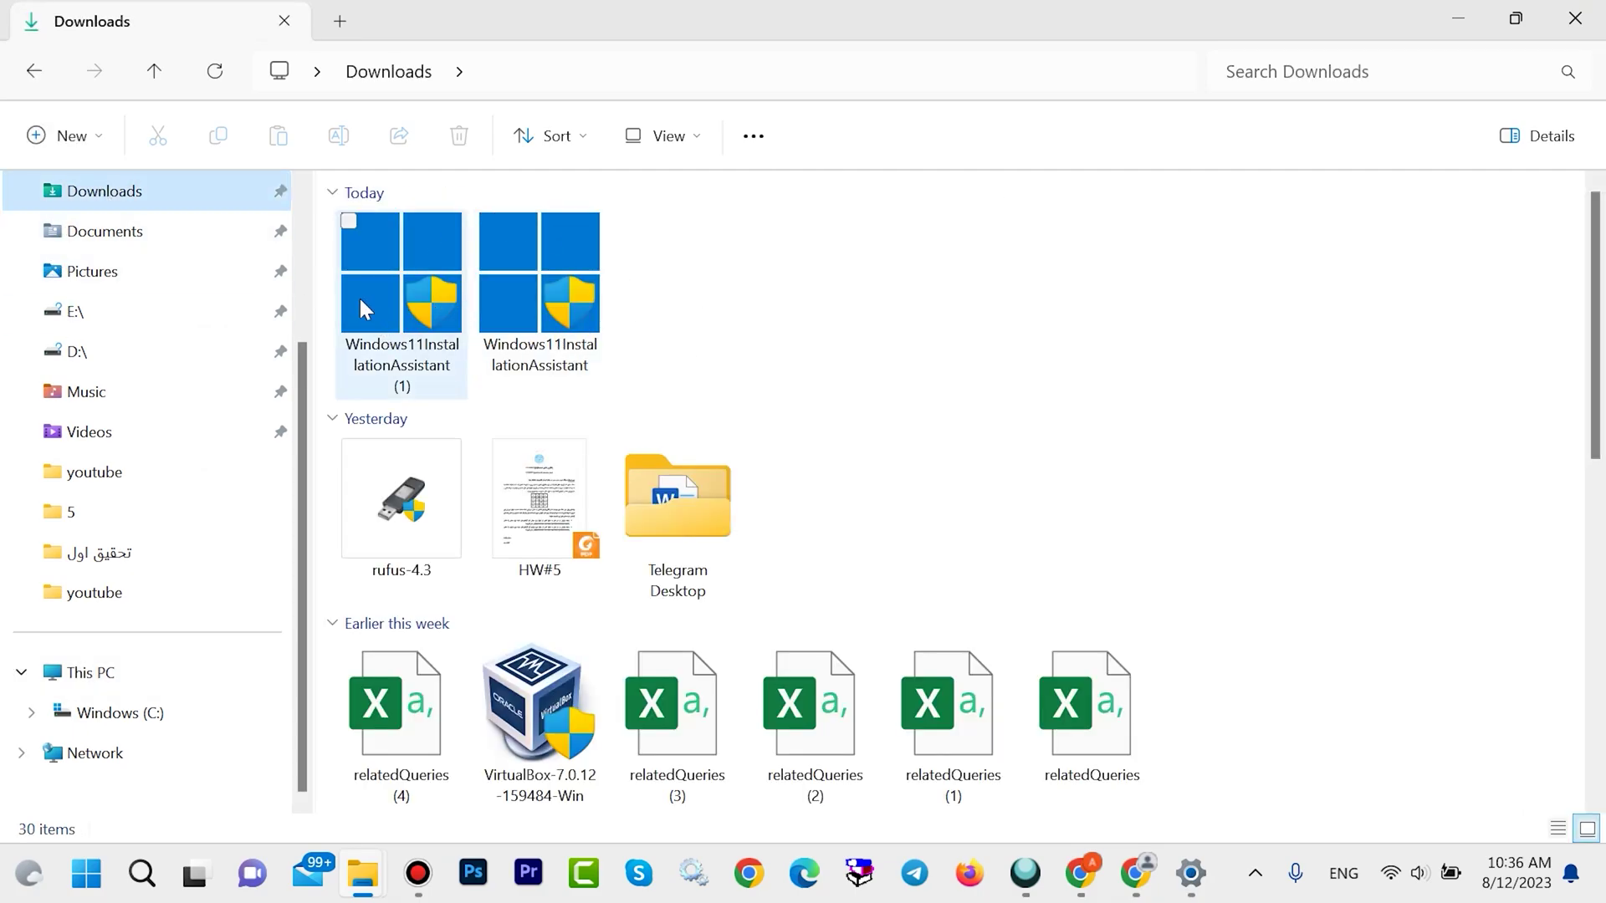
Step: Permanently delete Windows11InstallationAssistant (1) and select the remaining Installation Assistant file
left_click(393, 294)
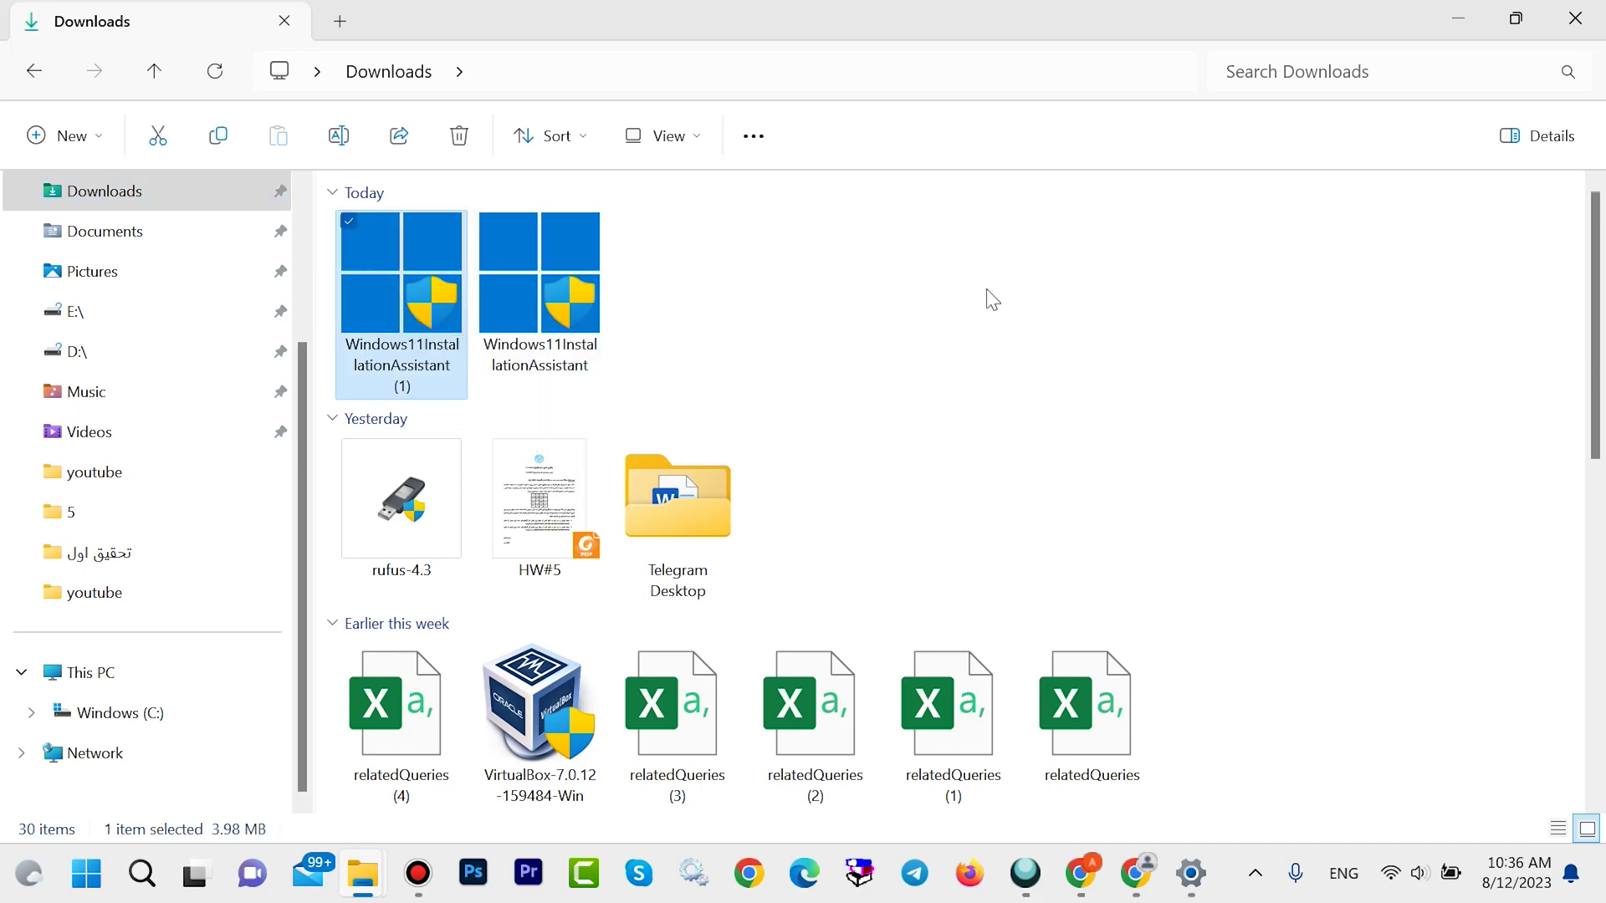
key("shift+Delete")
key("Return")
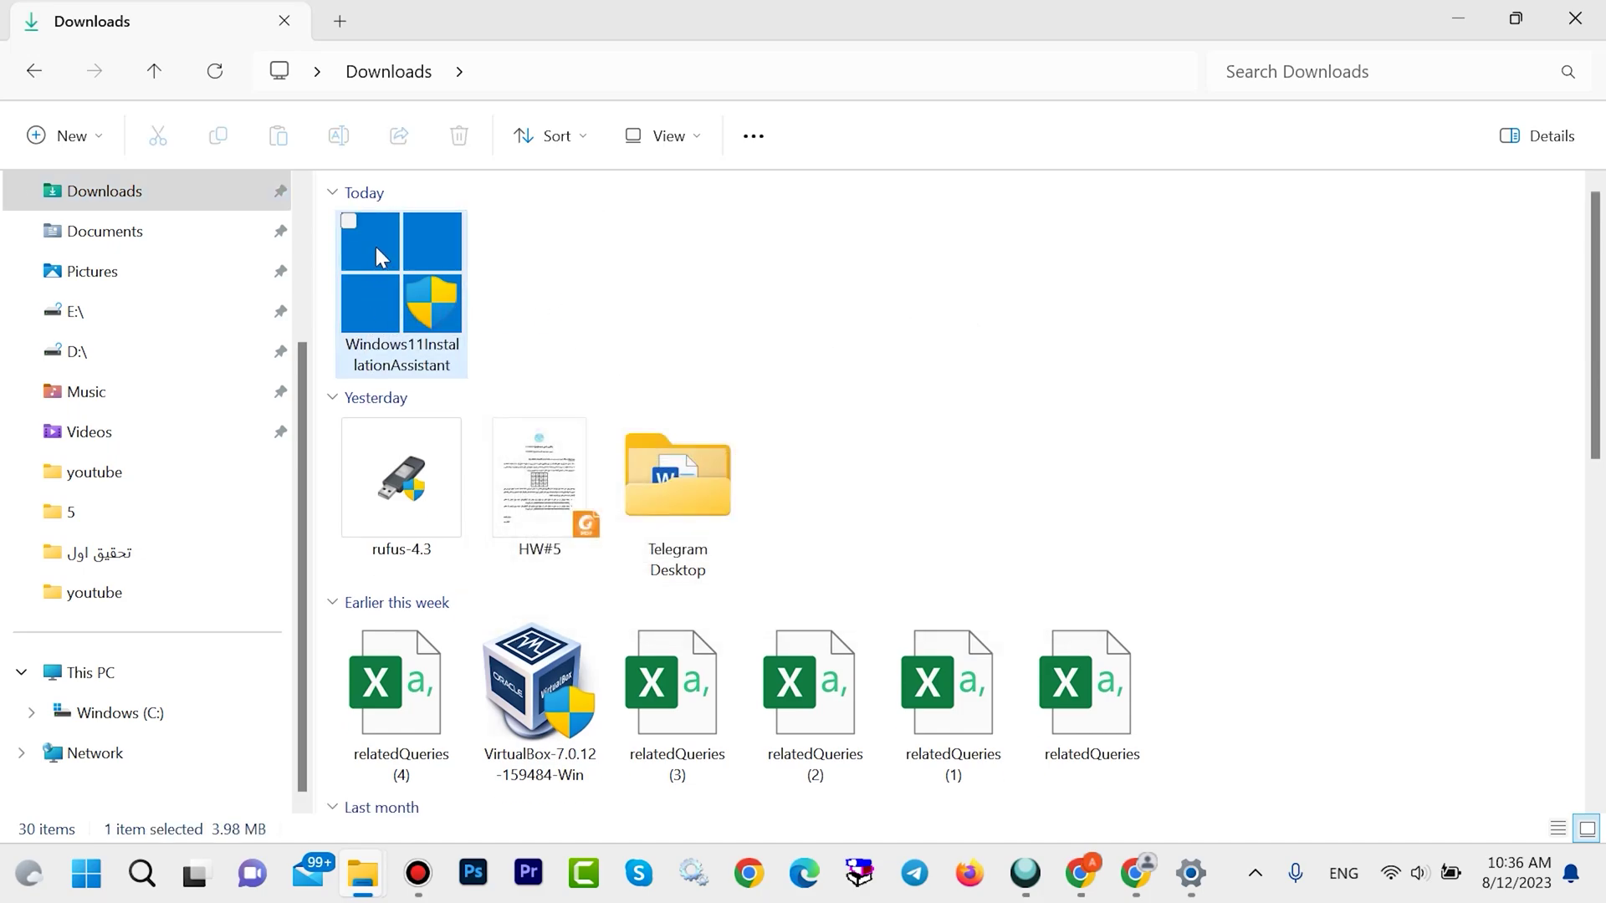
left_click(411, 269)
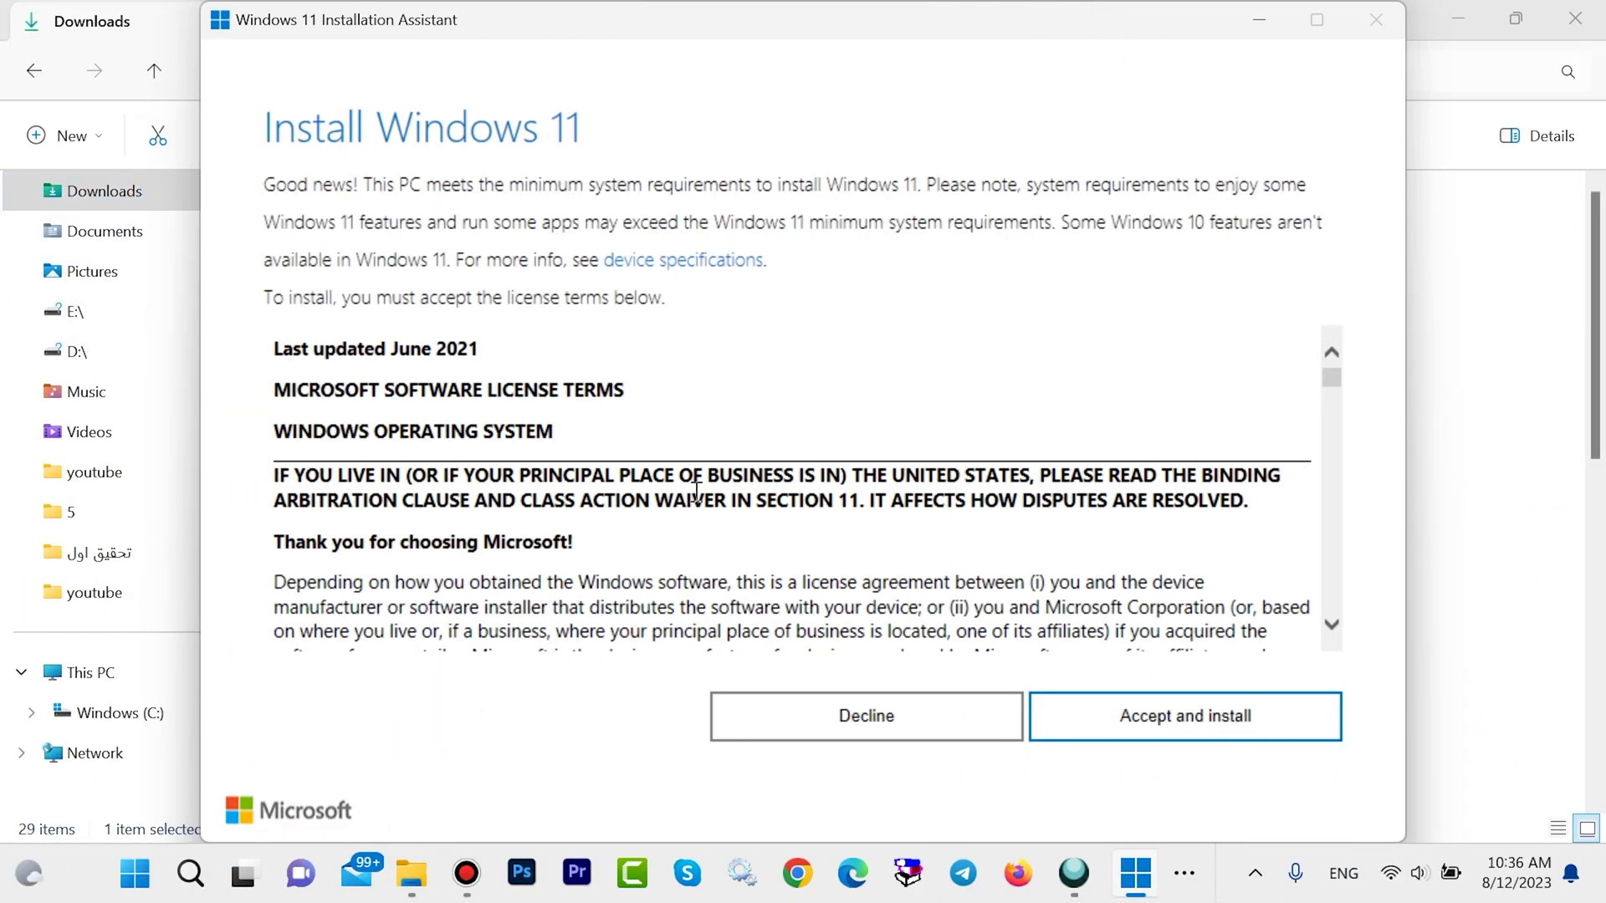
scroll(696, 490, "down", 1)
scroll(689, 484, "down", 1)
scroll(680, 452, "down", 1)
scroll(671, 380, "down", 1)
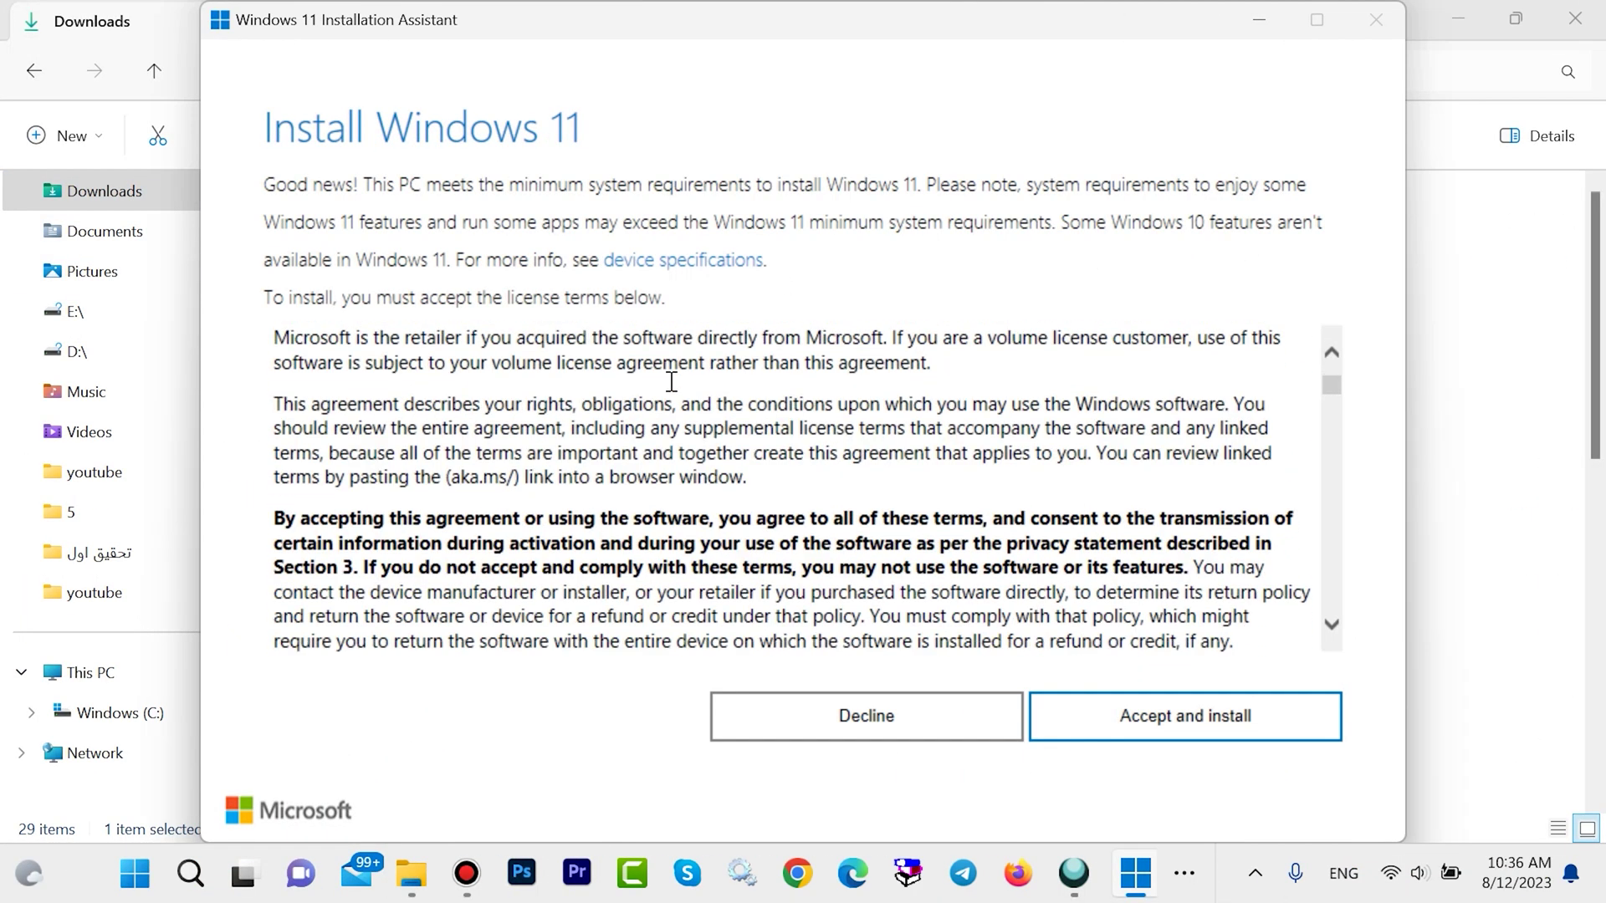
scroll(671, 380, "down", 3)
scroll(672, 381, "down", 3)
scroll(671, 382, "down", 3)
scroll(671, 386, "down", 3)
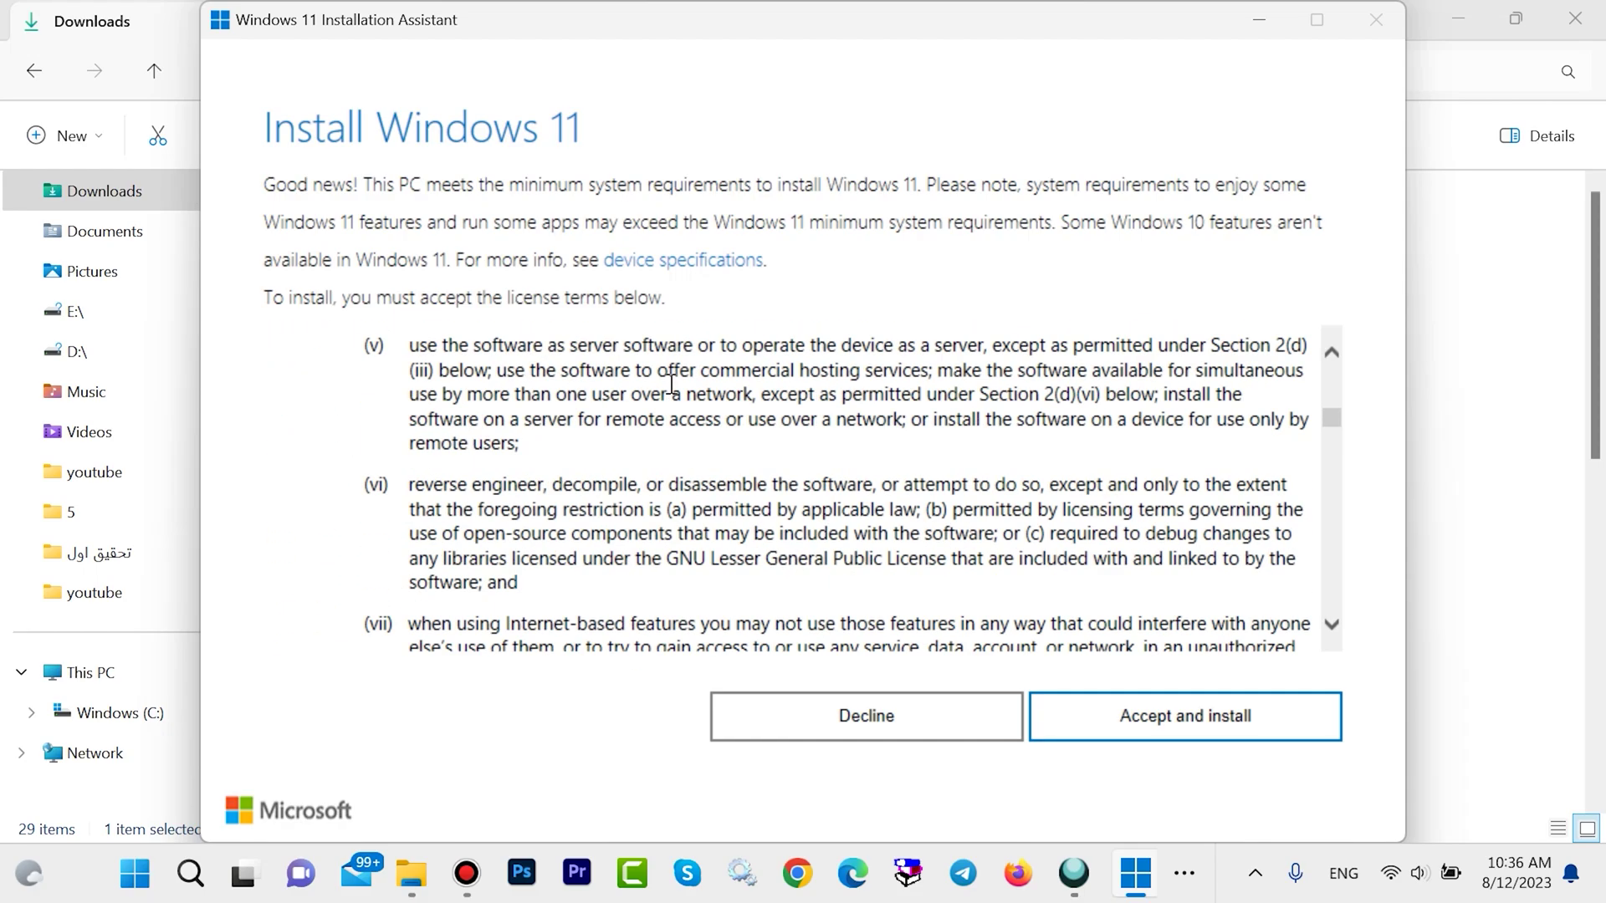
Step: Choose Accept and install on the license terms to start Step 1 of 3: Downloading
left_click(1136, 718)
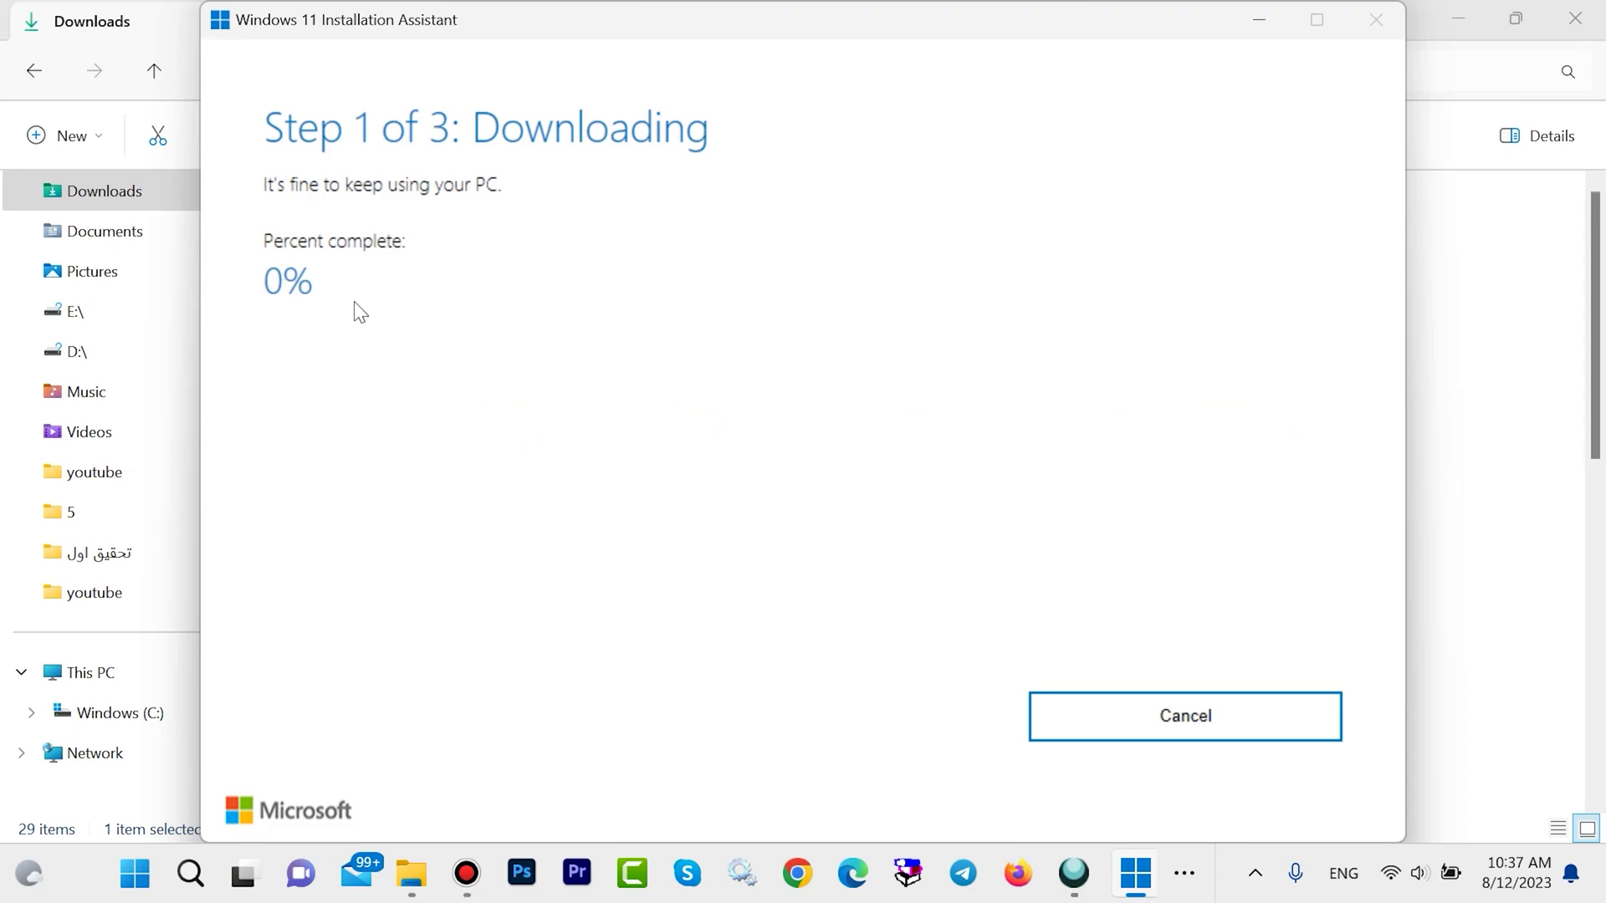